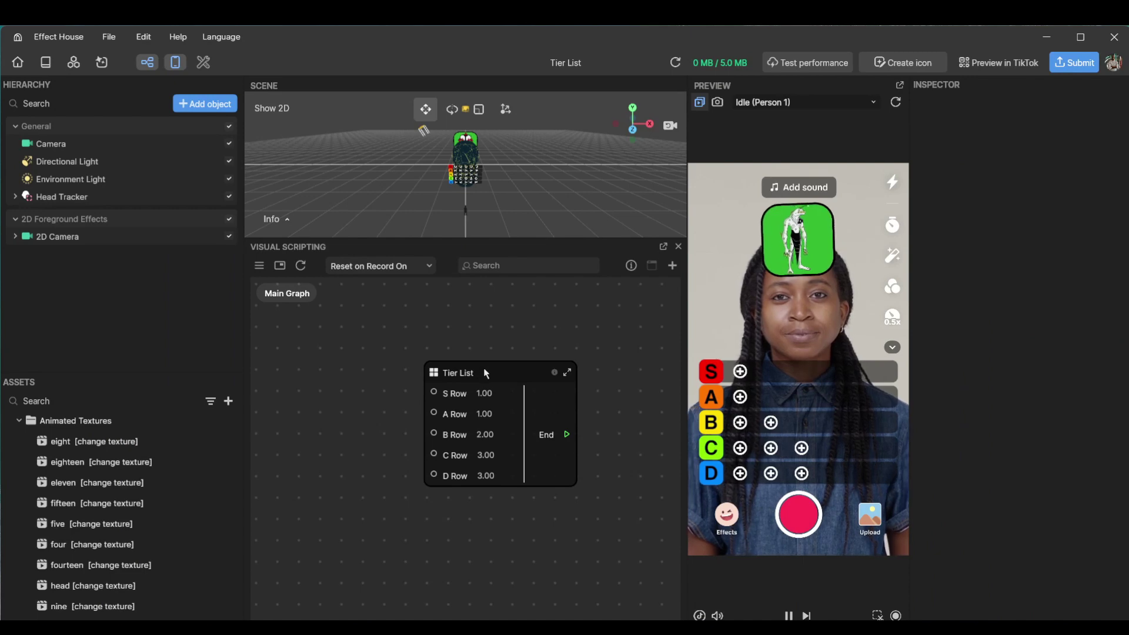
Step: Drag the Tier List node about 100 pixels left in the Visual Scripting graph
drag(490, 372, 428, 371)
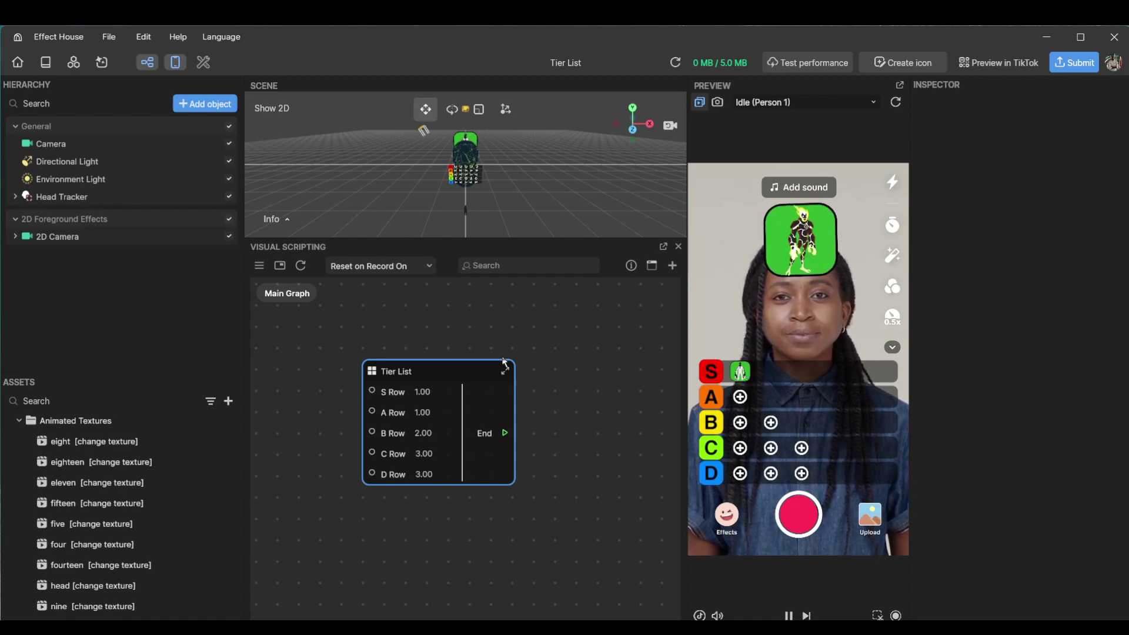
Step: Set the Tier List S Row to 5 and test-fill an S slot in the preview
drag(447, 371, 452, 399)
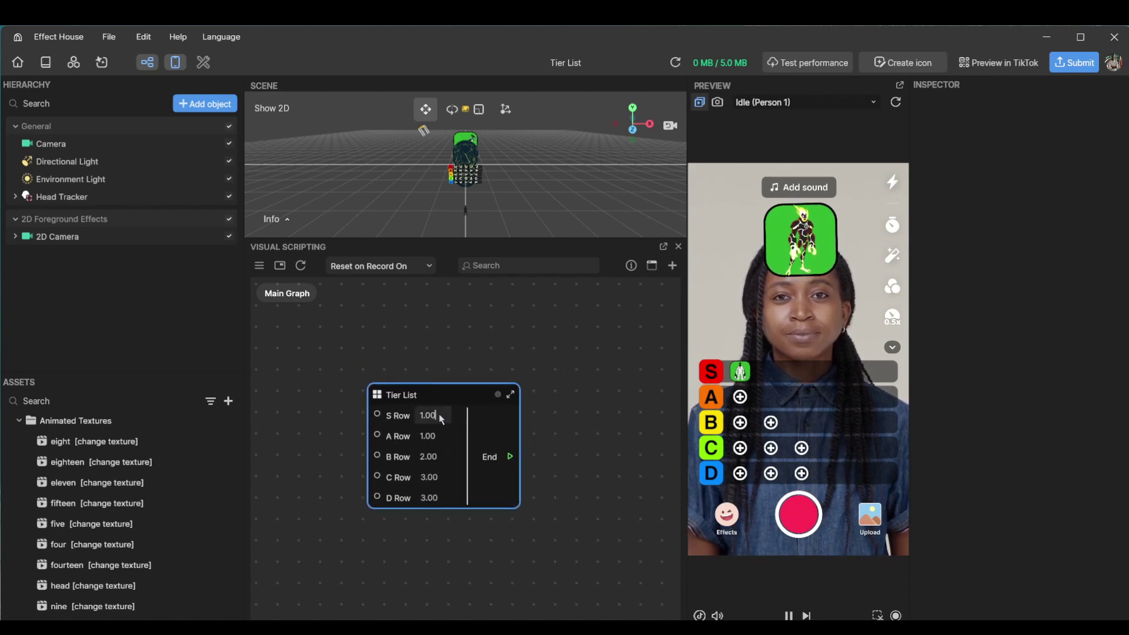
drag(442, 419, 417, 419)
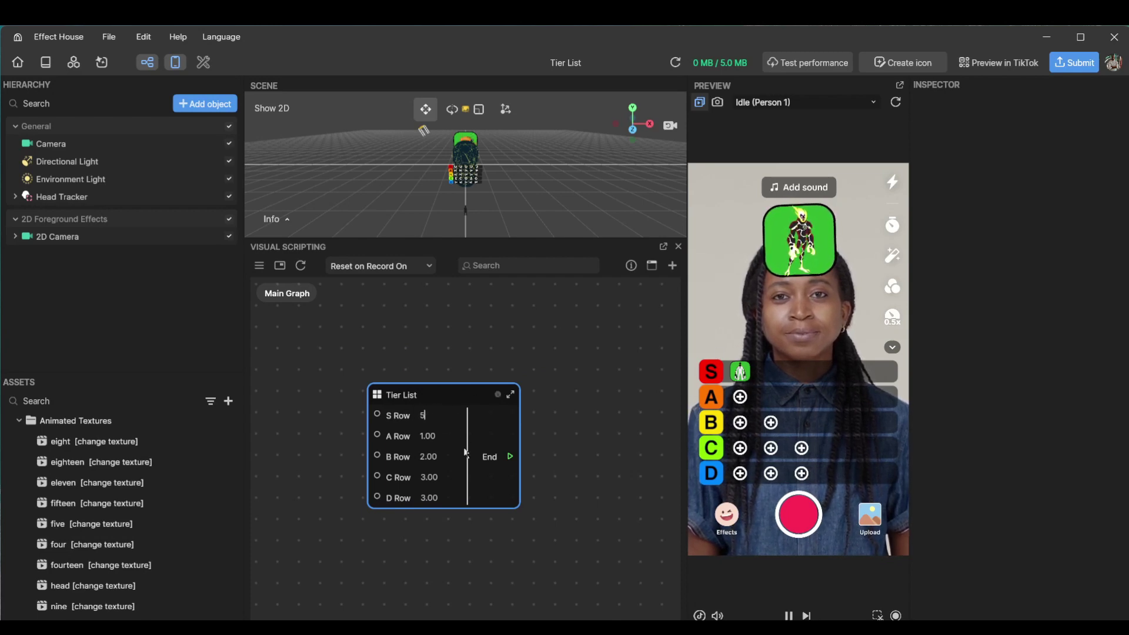
key(Return)
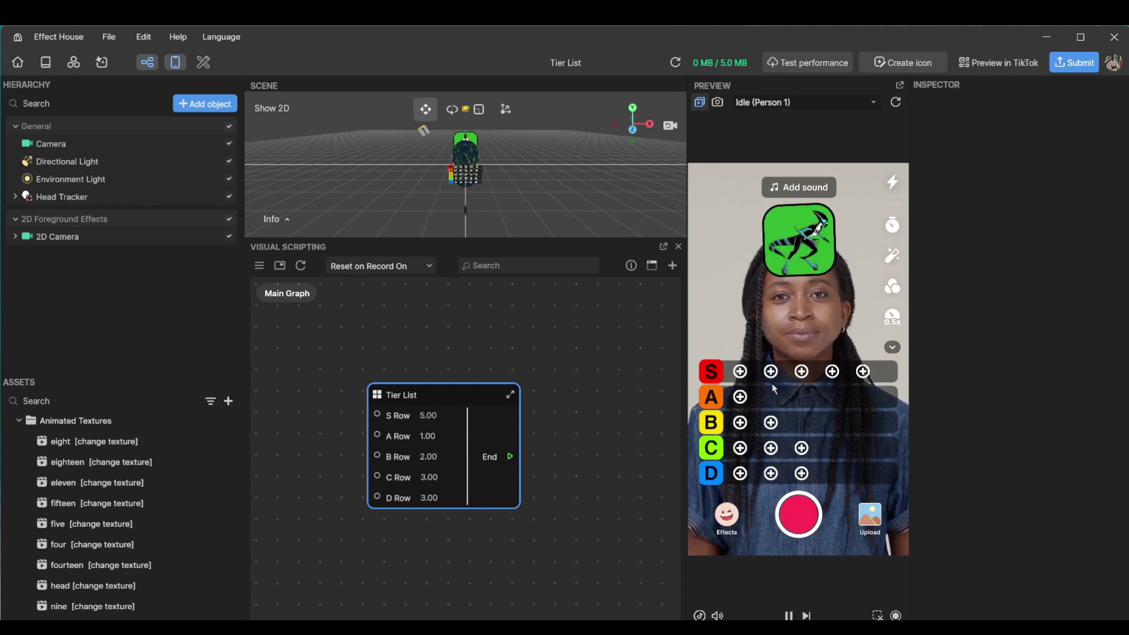
click(831, 377)
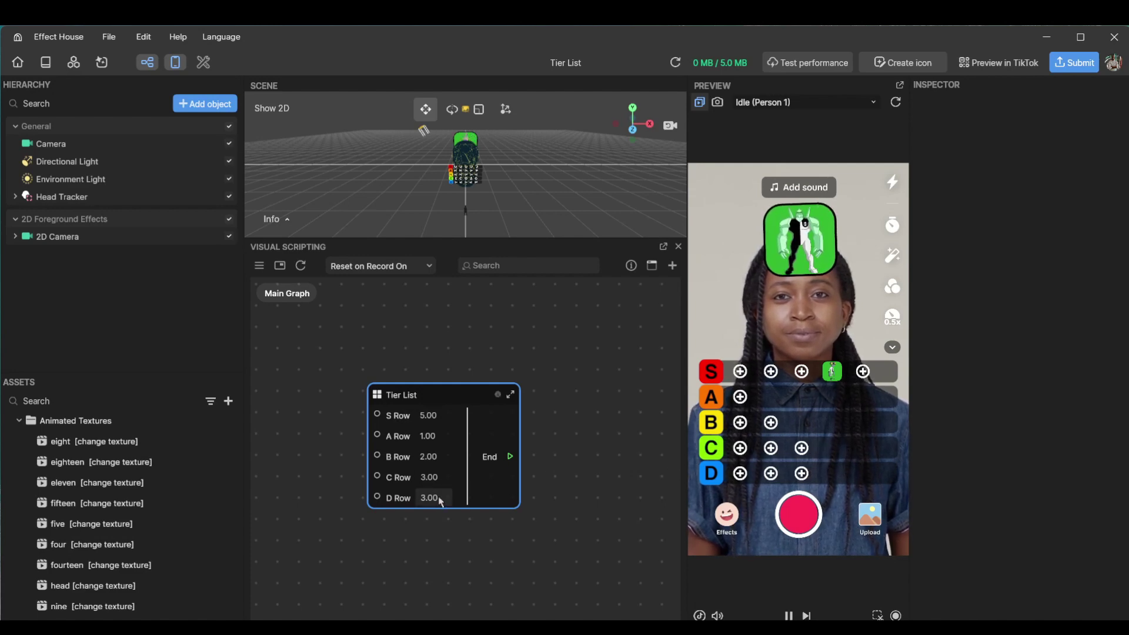
Step: Set D Row to 5 and A and B Rows to 0, then deselect the node
drag(440, 501, 427, 504)
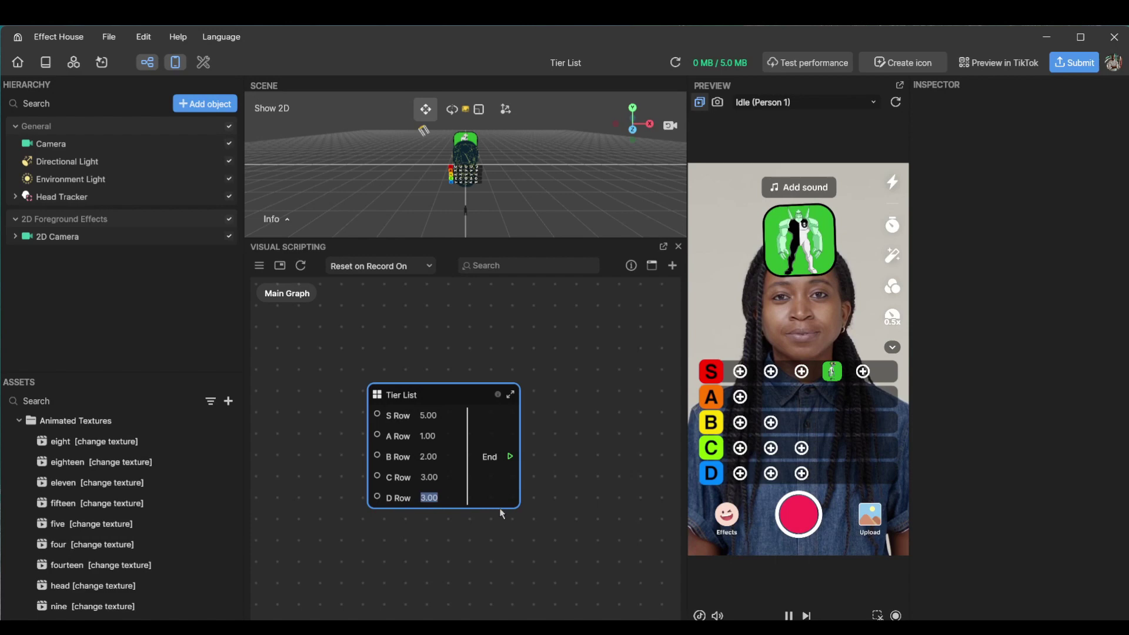
text(5)
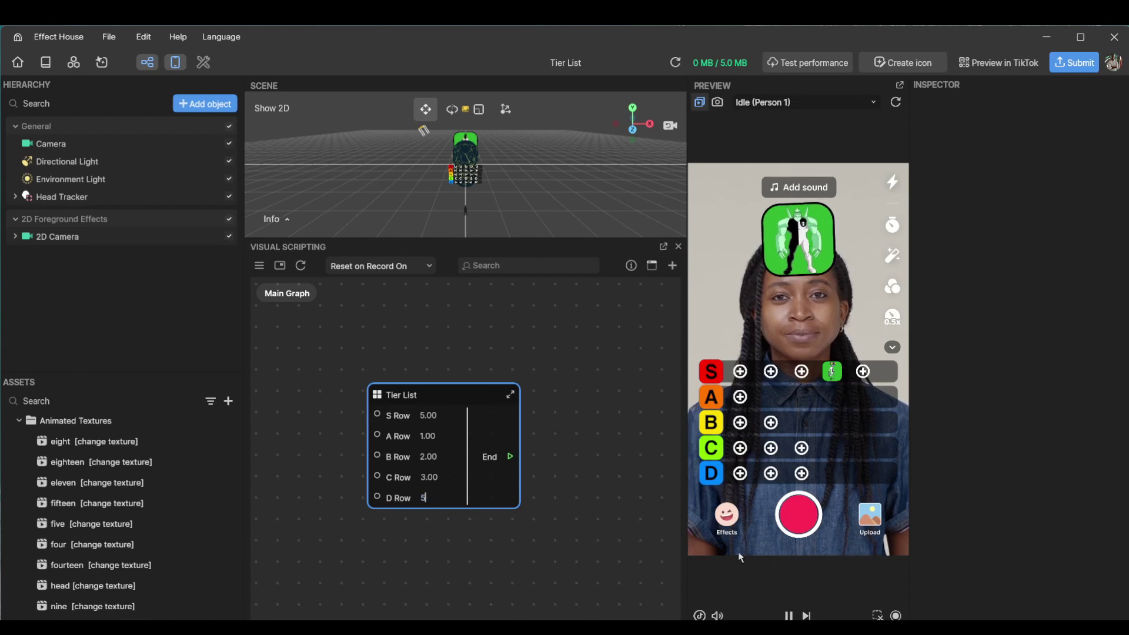
click(614, 520)
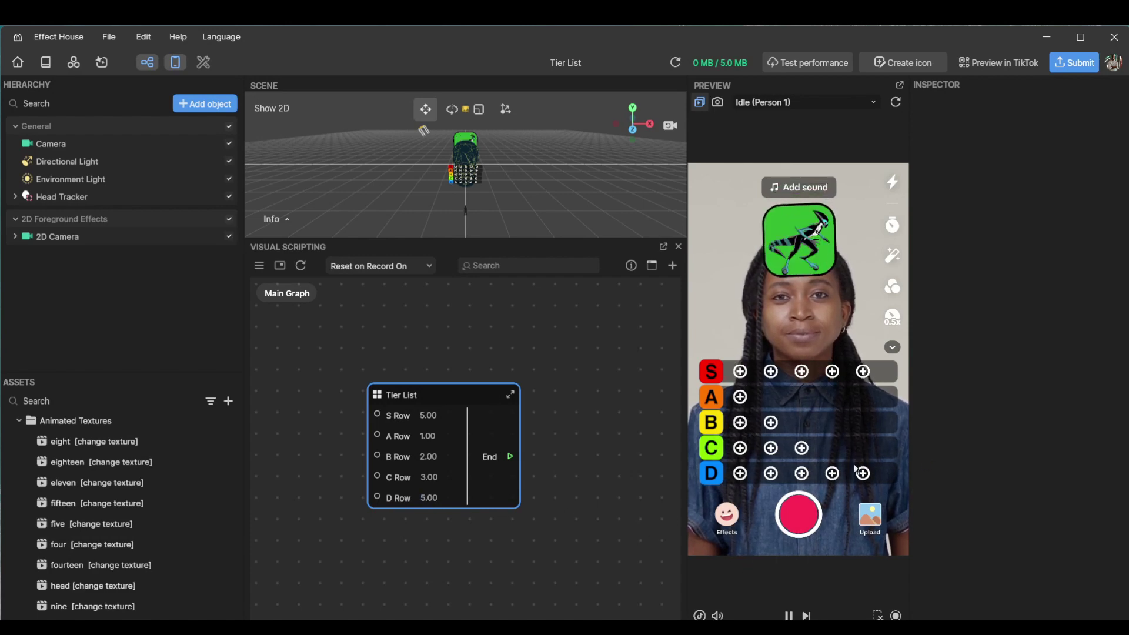
drag(447, 436, 394, 441)
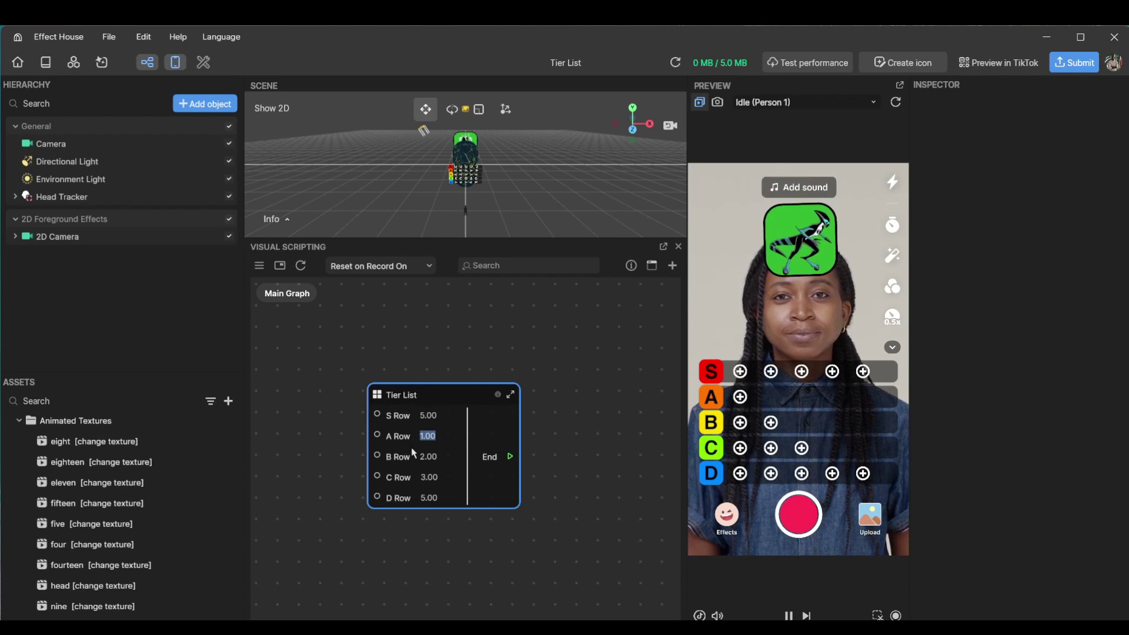
text(0)
click(420, 465)
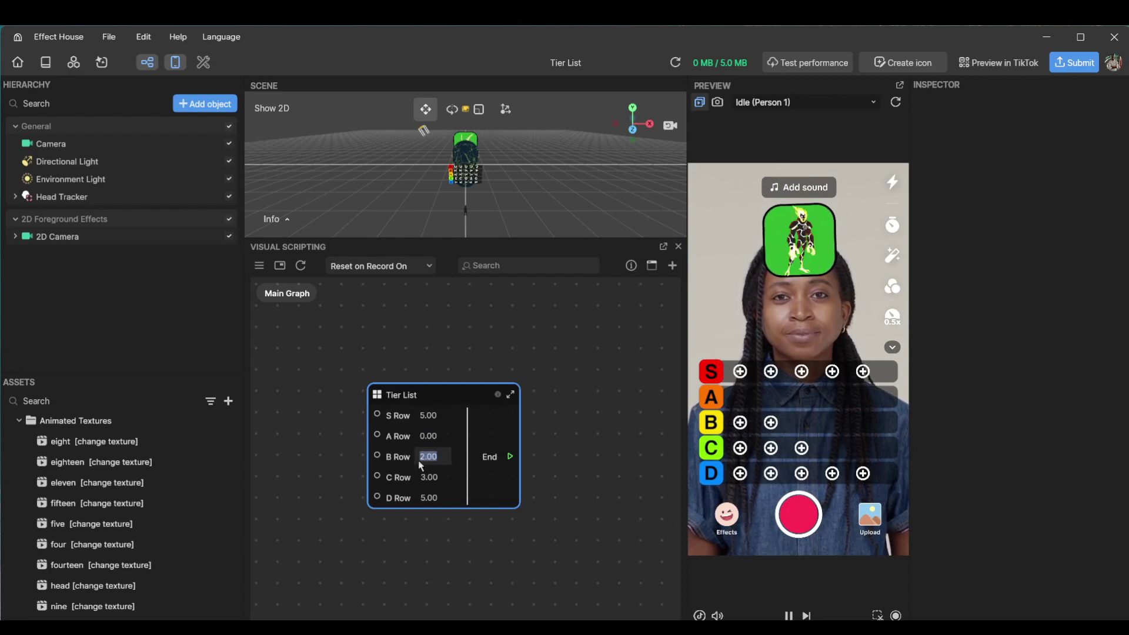
key(Return)
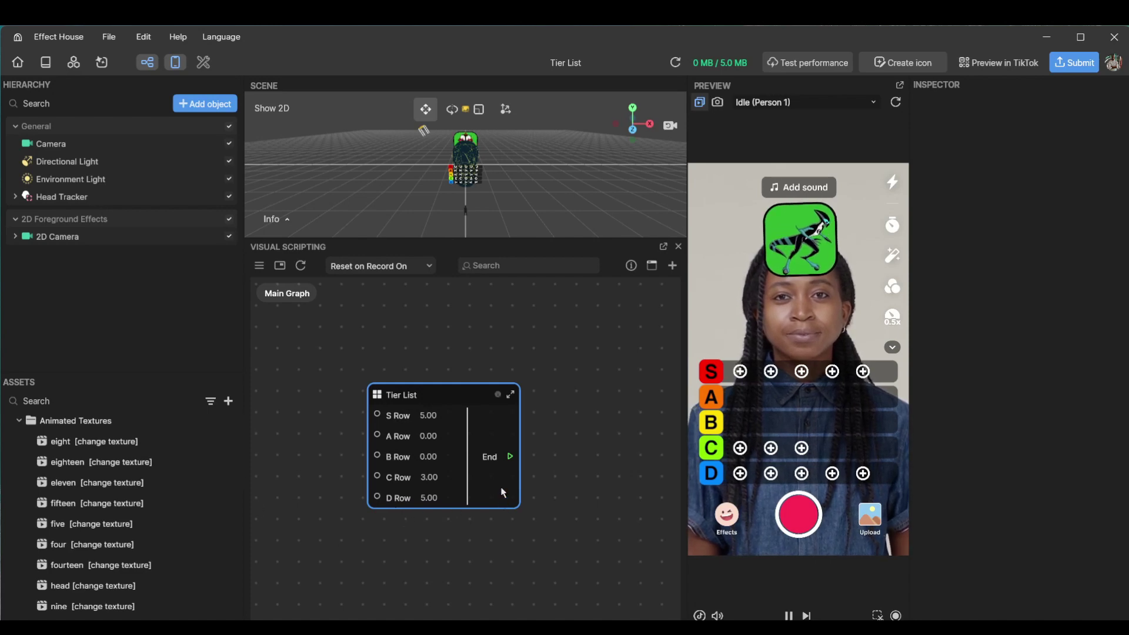
click(505, 358)
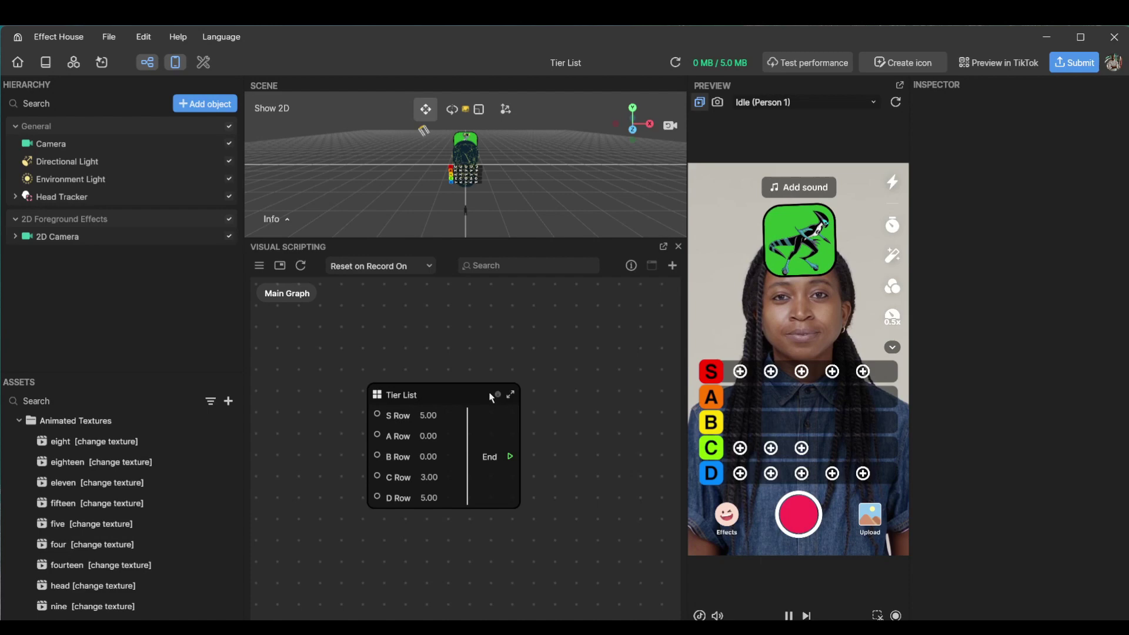
Step: Shift the Tier List node a little right and up, then deselect it
drag(463, 400, 482, 398)
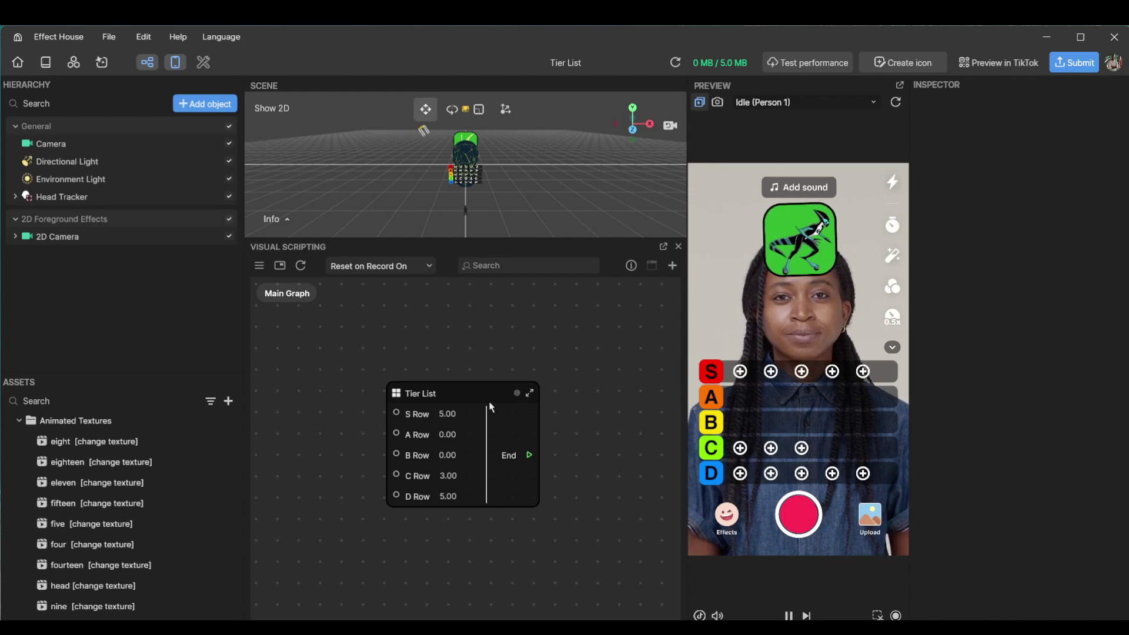
mouse_move(488, 393)
mouse_down()
mouse_move(491, 375)
mouse_move(489, 391)
mouse_up()
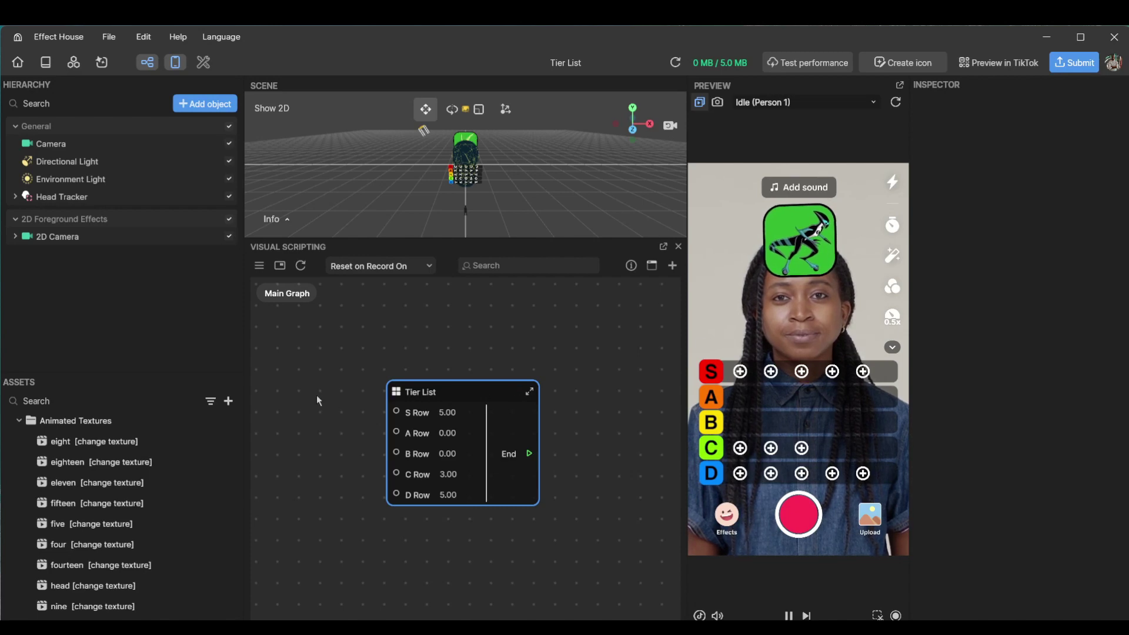
click(334, 371)
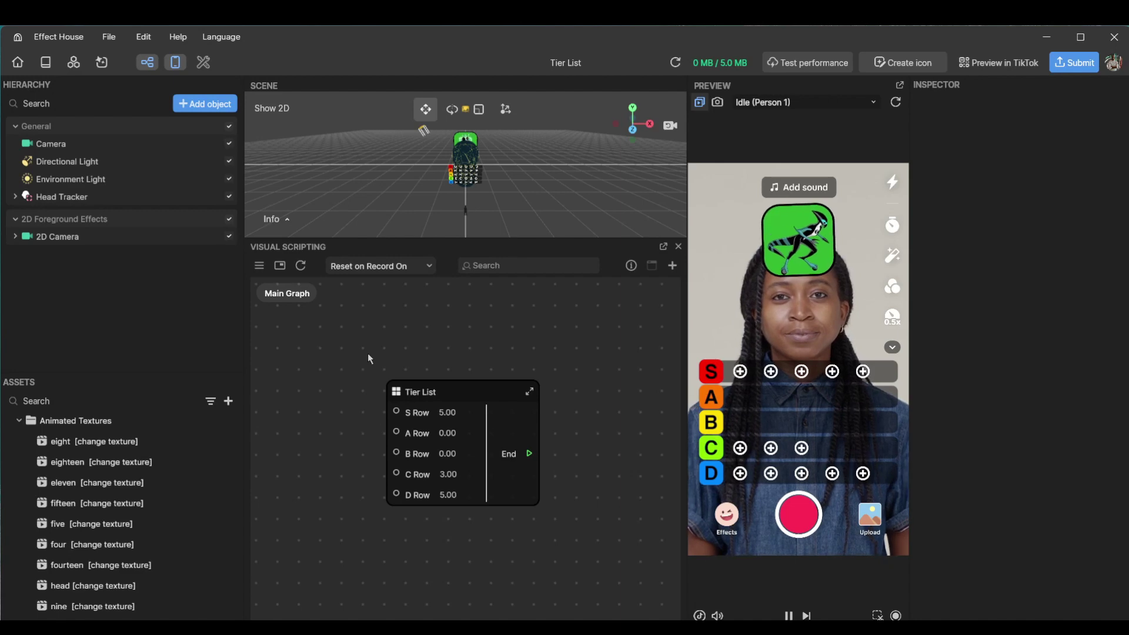
Step: Inspect the eight animated texture, then select Delete me to see its 512 x 512 PNG details
click(142, 450)
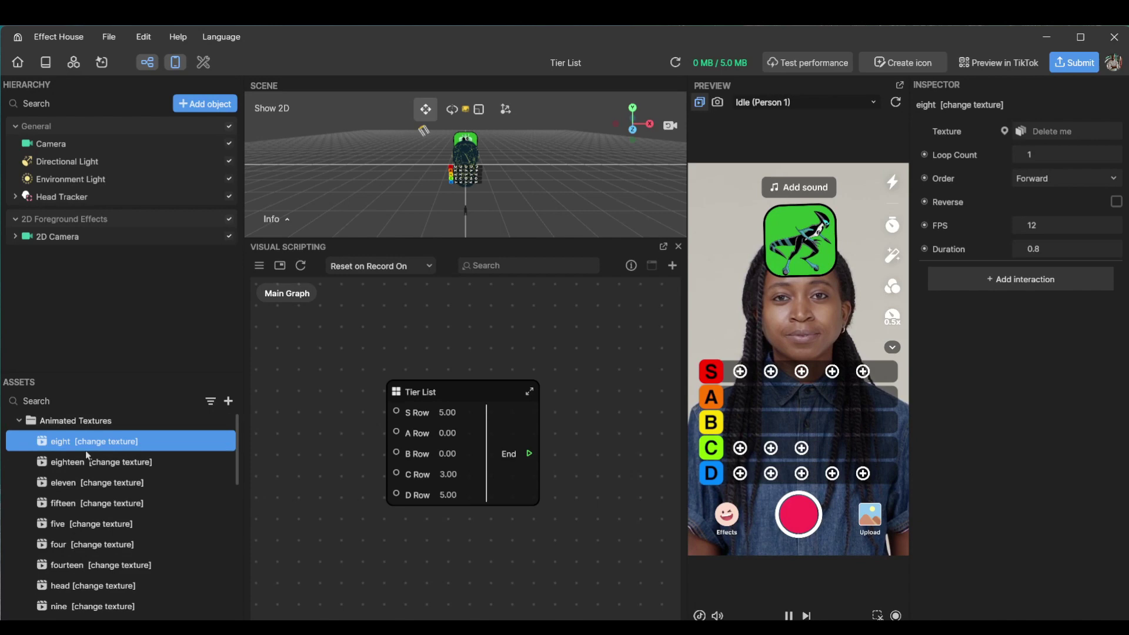
scroll(87, 466, down, 10)
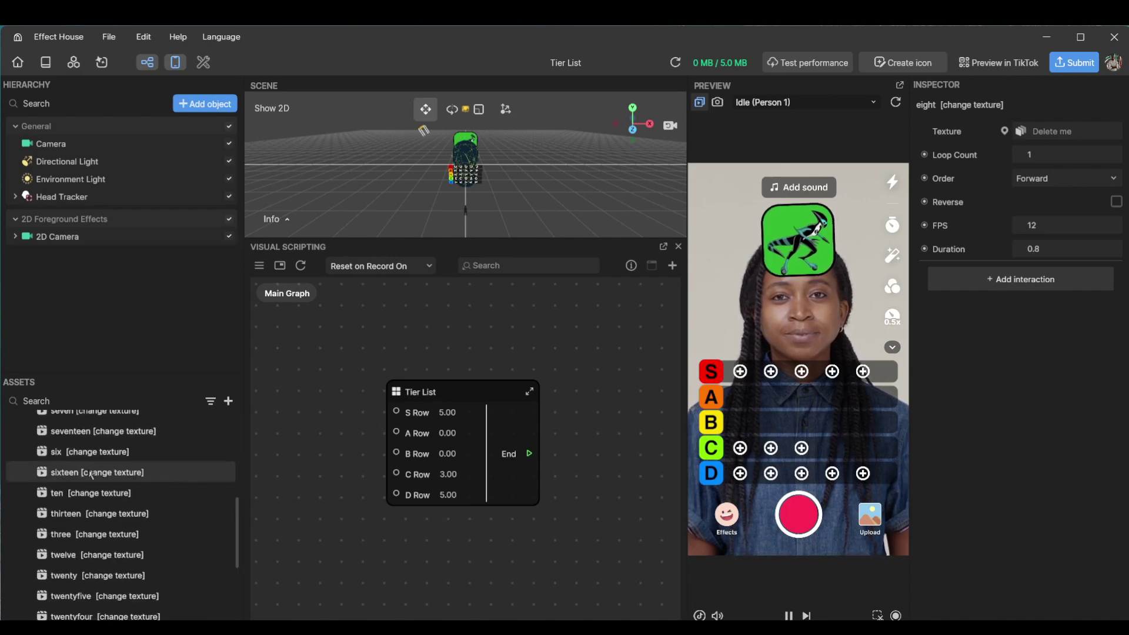
scroll(80, 502, up, 9)
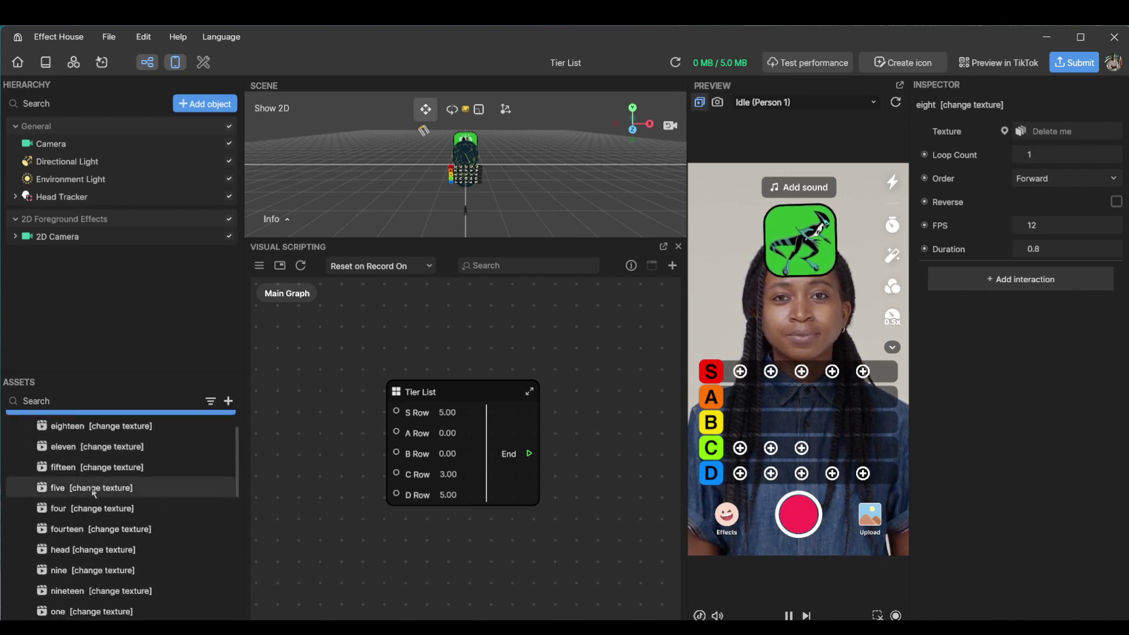
scroll(82, 547, down, 6)
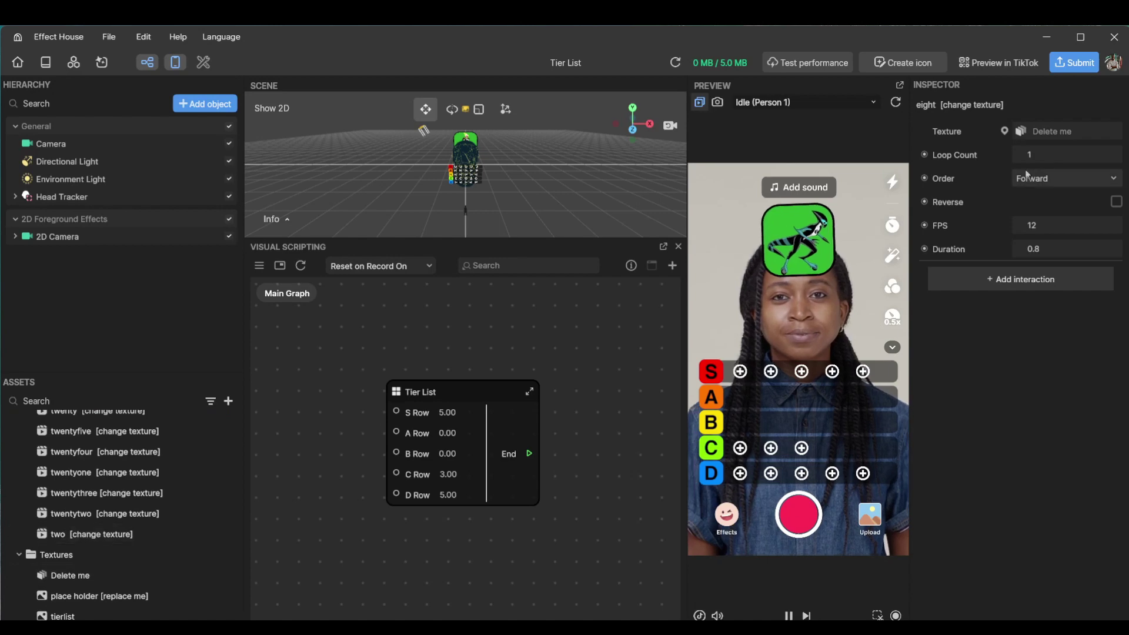
click(58, 576)
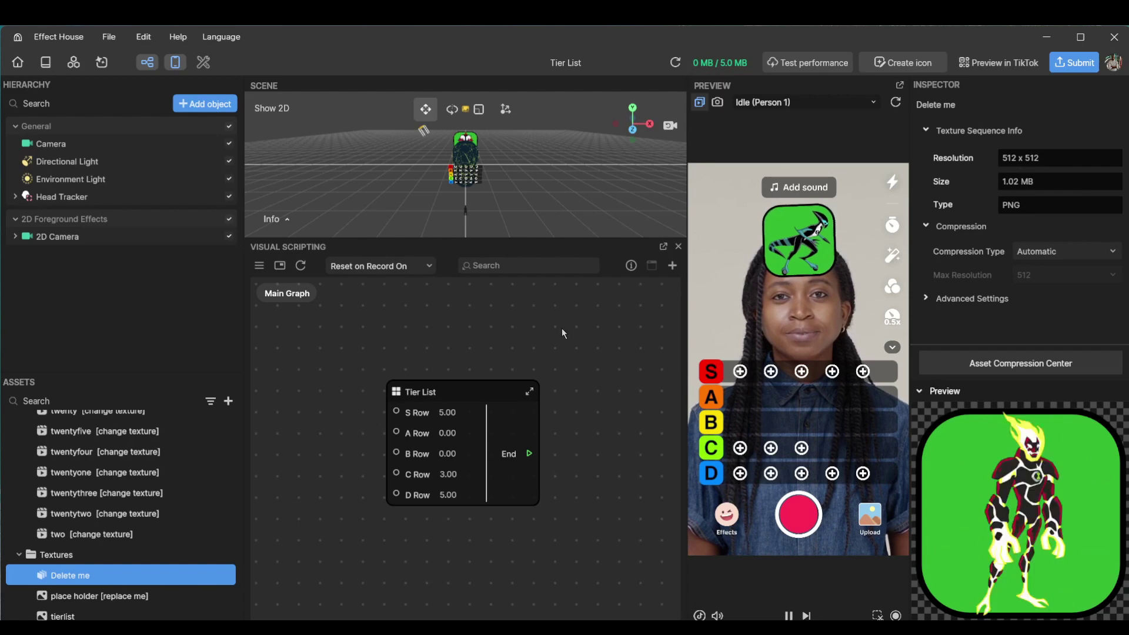
Step: Delete the Delete me texture asset and confirm the deletion
key(Delete)
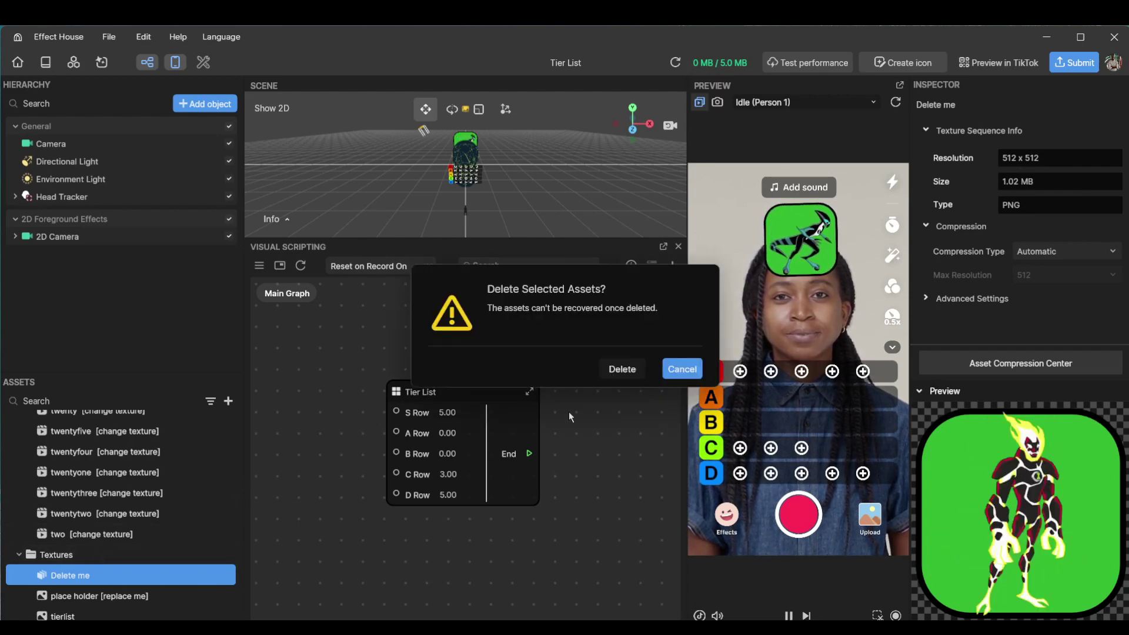
click(616, 369)
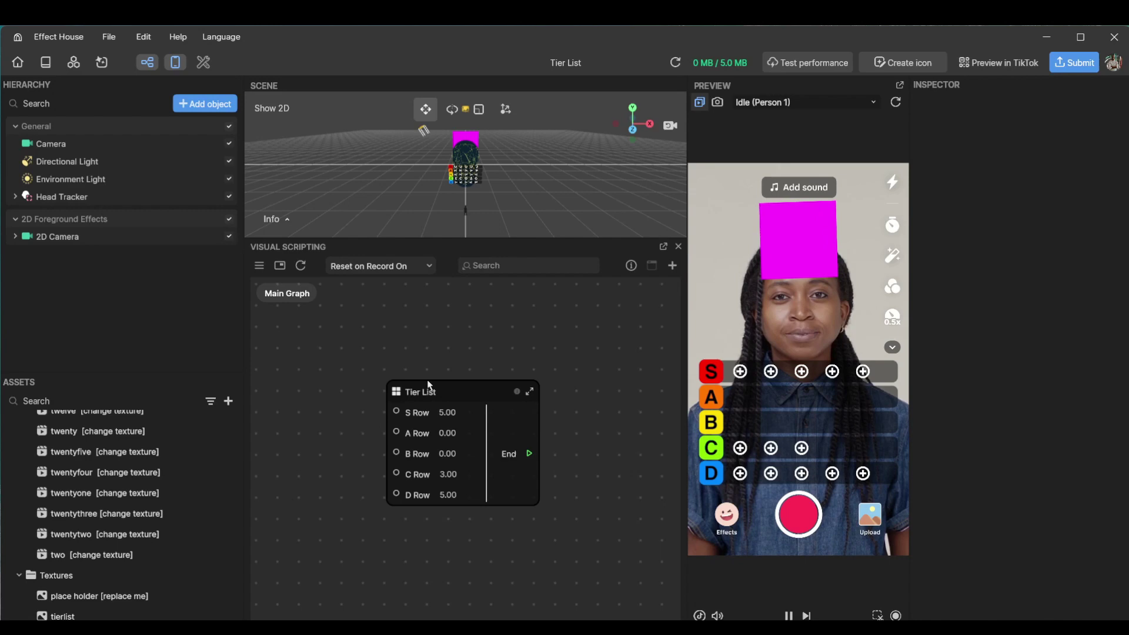
Step: Import 0.png through 44.png from the Tier List YT folder as a texture sequence
scroll(125, 533, up, 4)
scroll(125, 530, up, 2)
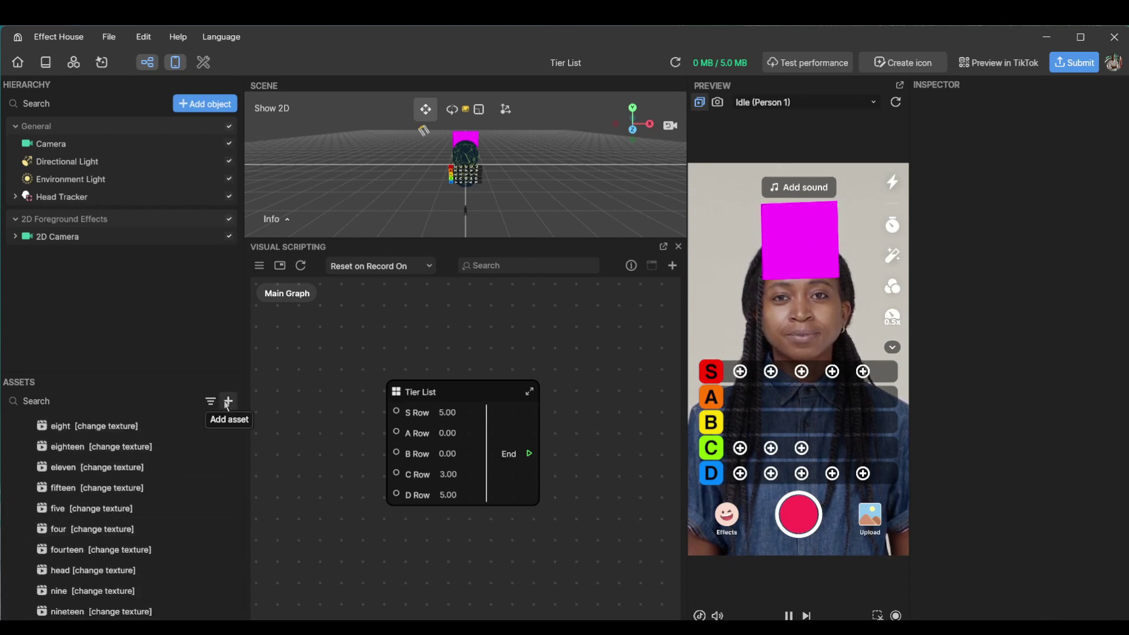
click(228, 401)
mouse_move(267, 389)
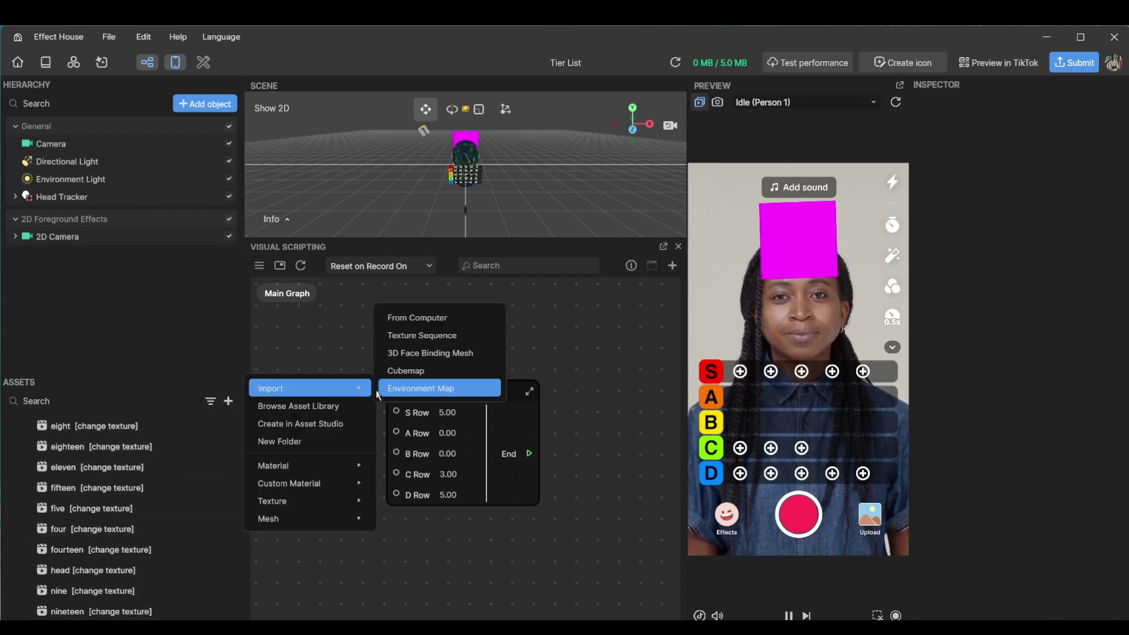
click(422, 336)
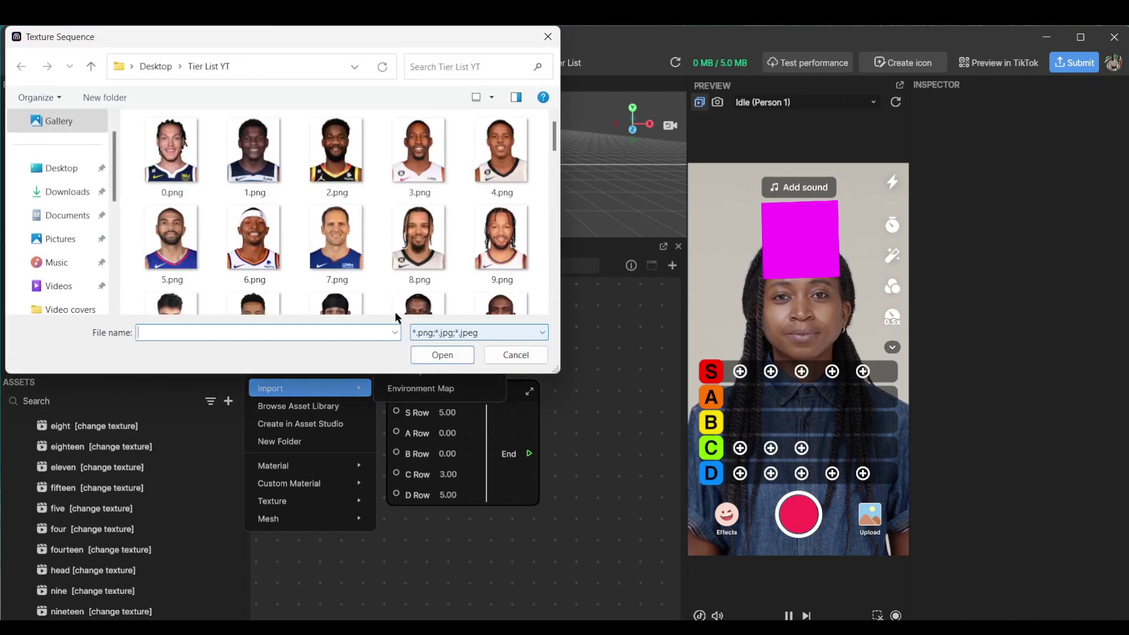
click(194, 156)
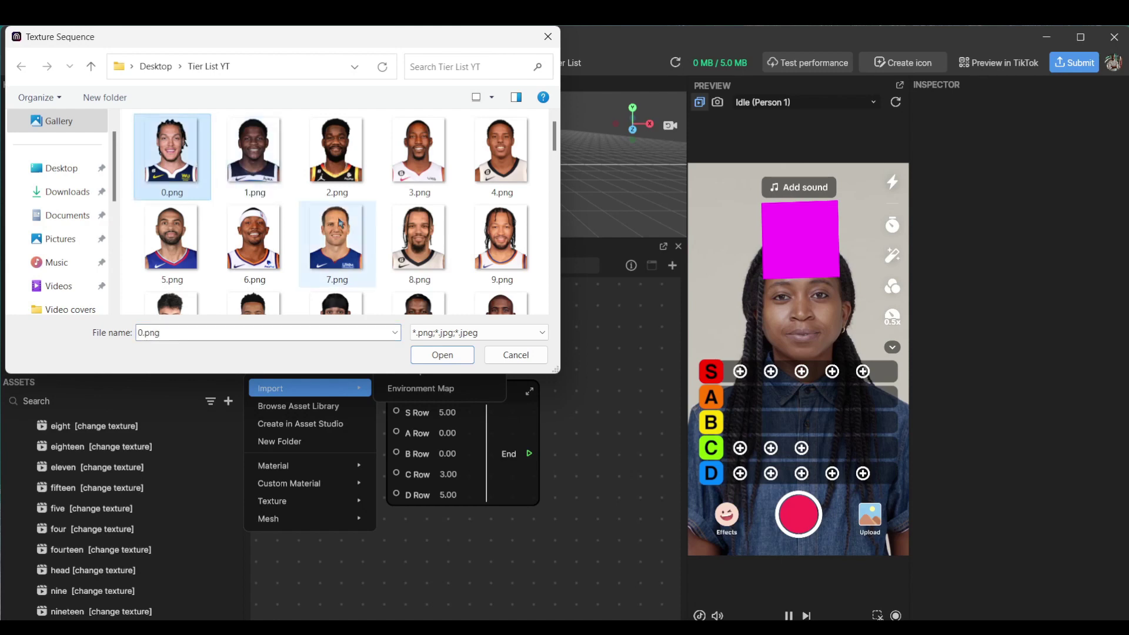
scroll(365, 213, down, 6)
scroll(476, 259, down, 3)
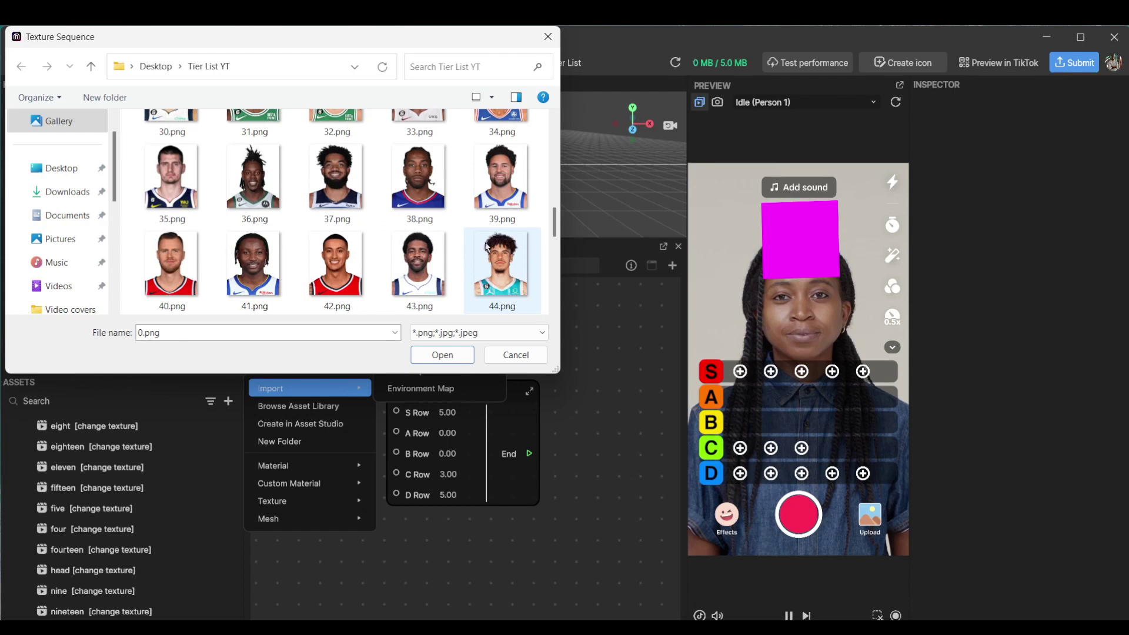
shift+click(487, 247)
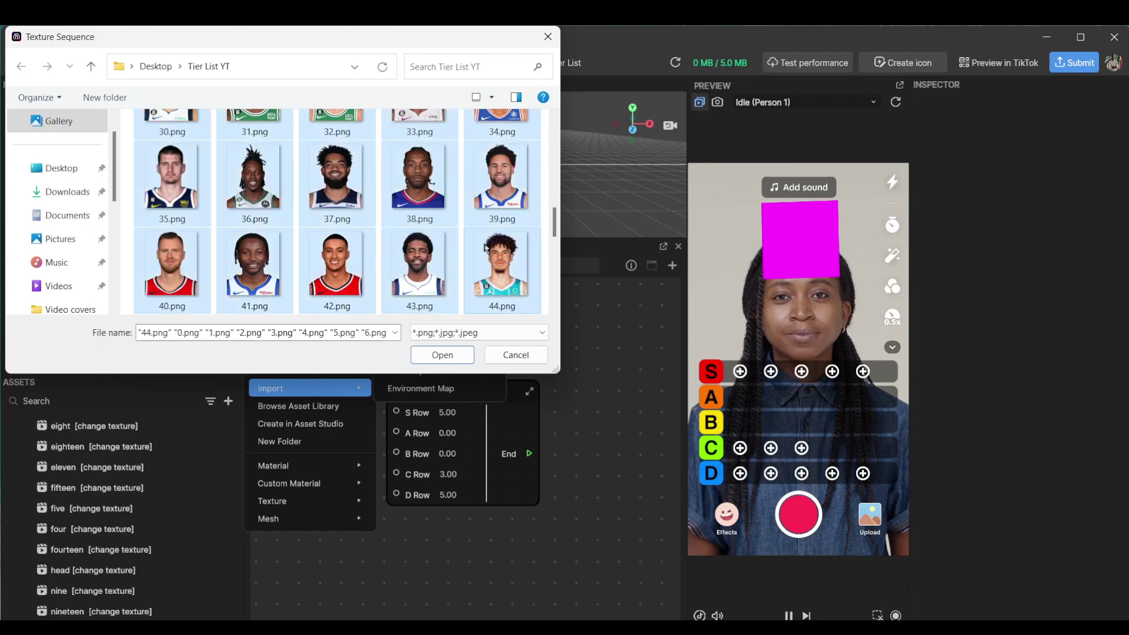
click(443, 356)
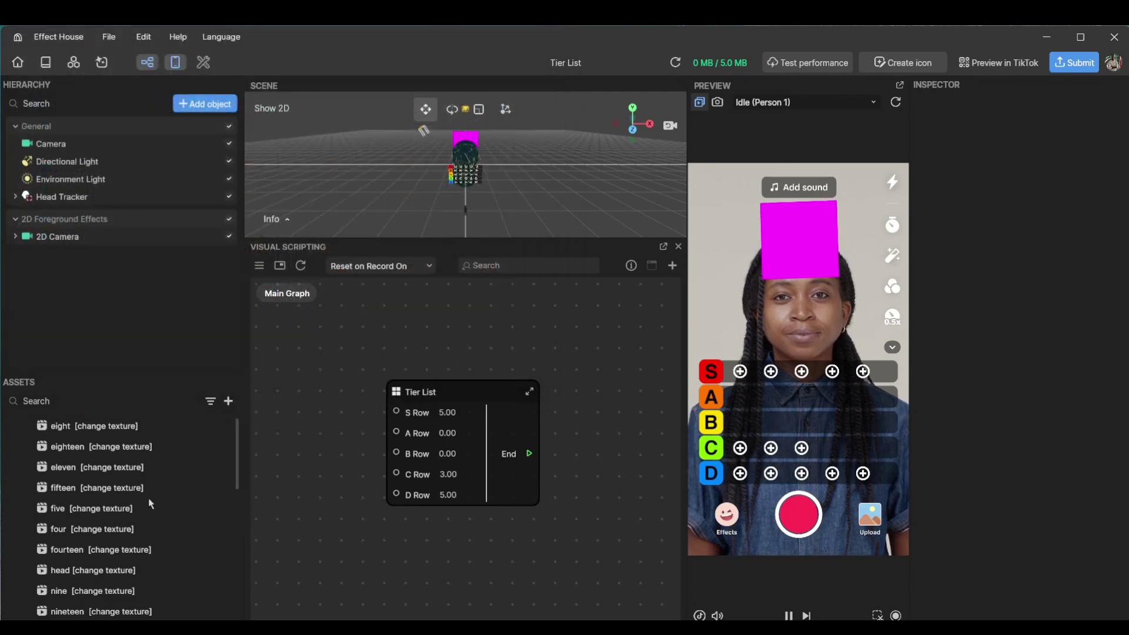
Step: Preview the imported Texture Sequence and inspect animated textures eight and two
scroll(151, 504, down, 8)
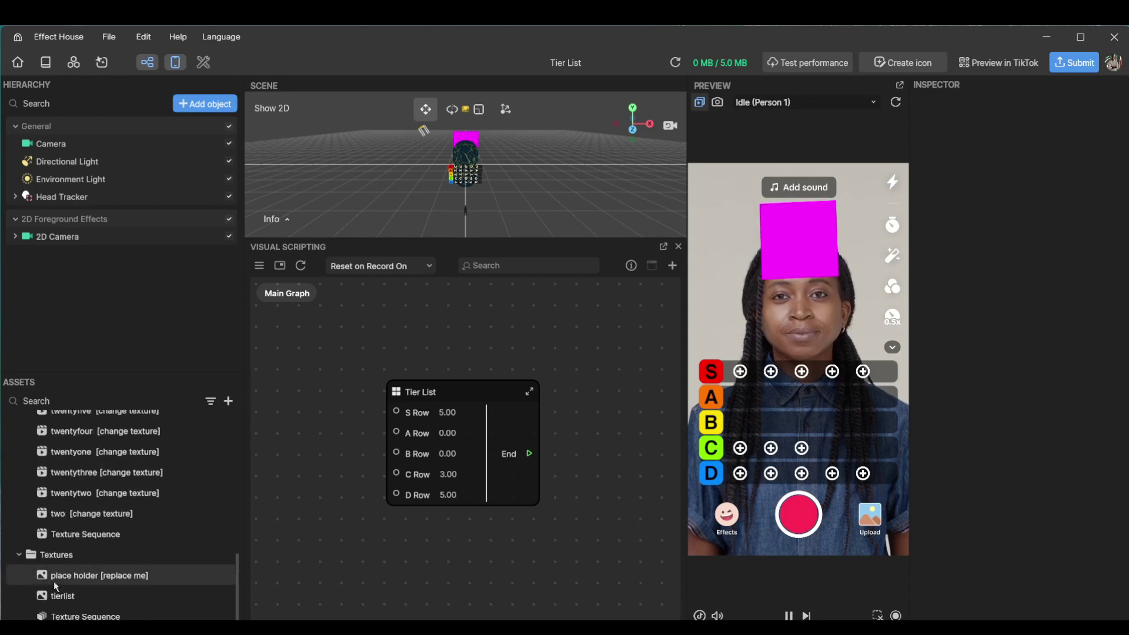
click(87, 616)
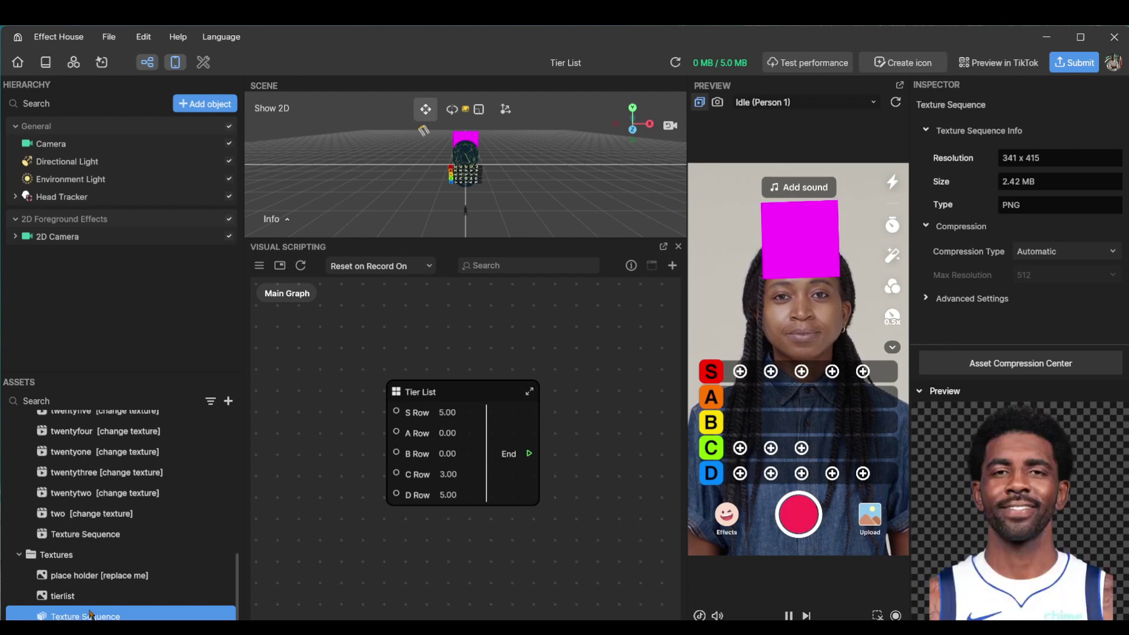
scroll(89, 612, up, 10)
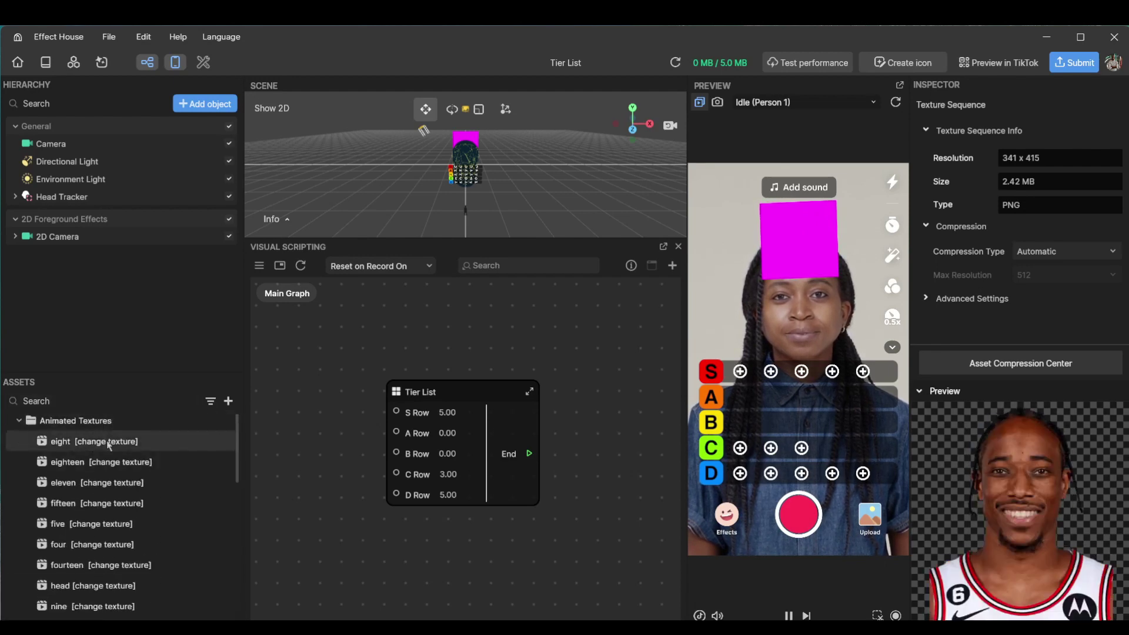
click(66, 444)
scroll(91, 501, down, 10)
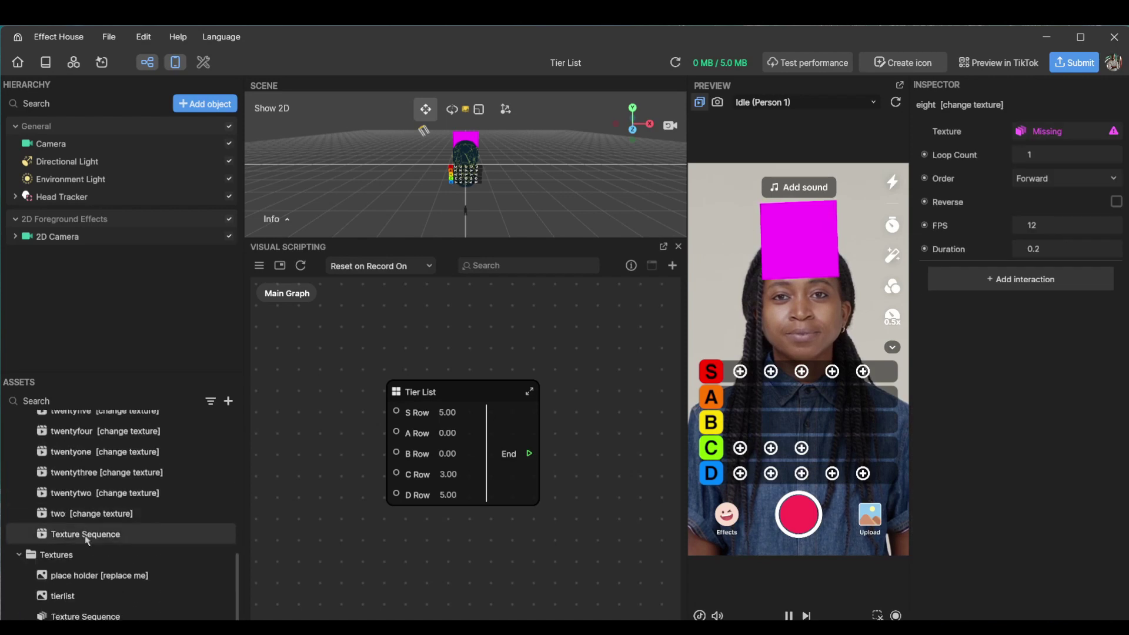
click(79, 513)
scroll(79, 513, up, 10)
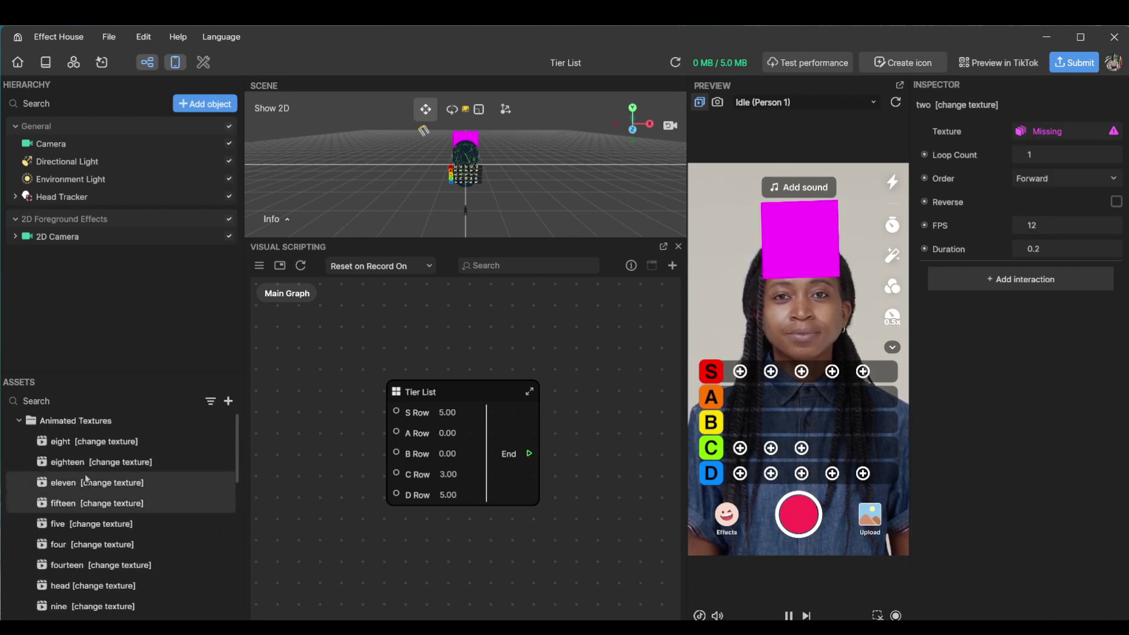
click(86, 441)
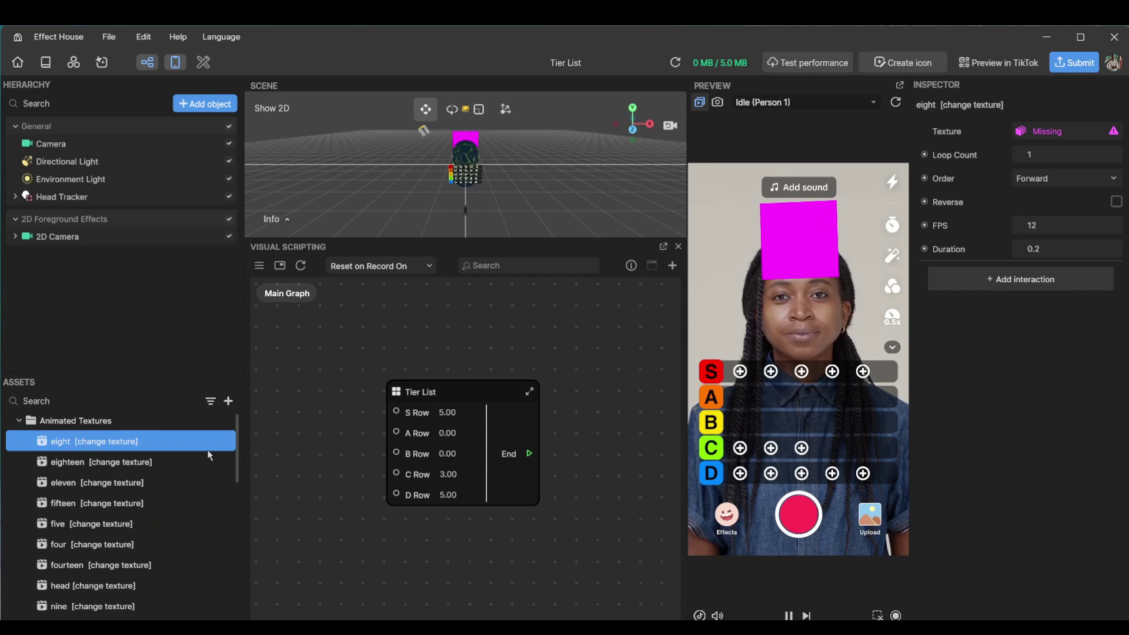
Step: Assign the Texture Sequence to animated texture eight, then eighteen and the next assets
click(1027, 135)
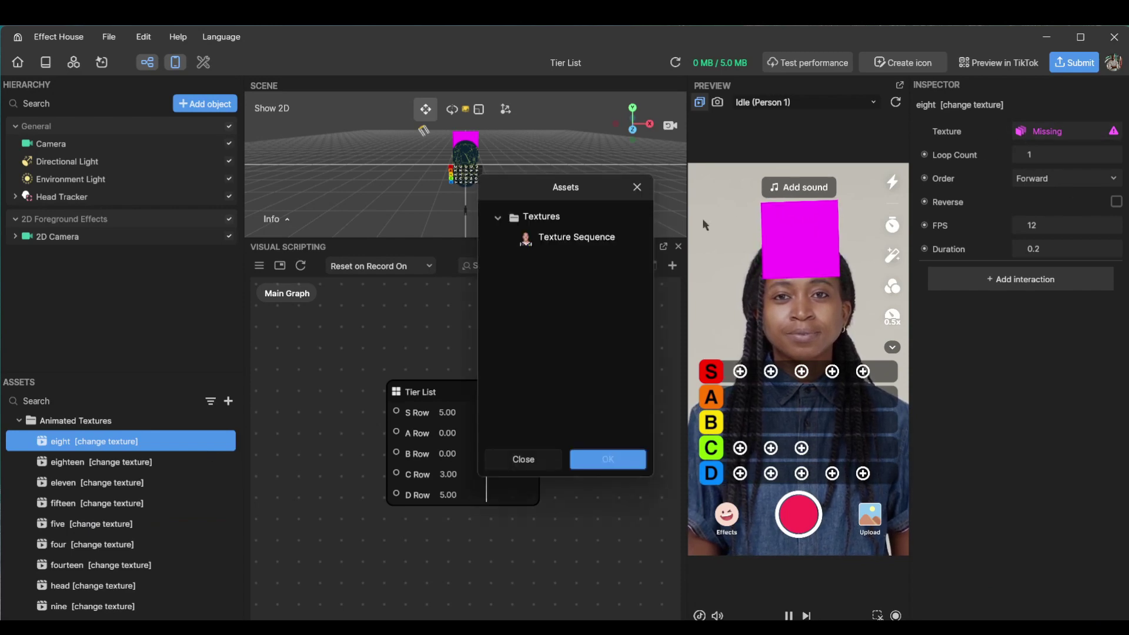
click(594, 239)
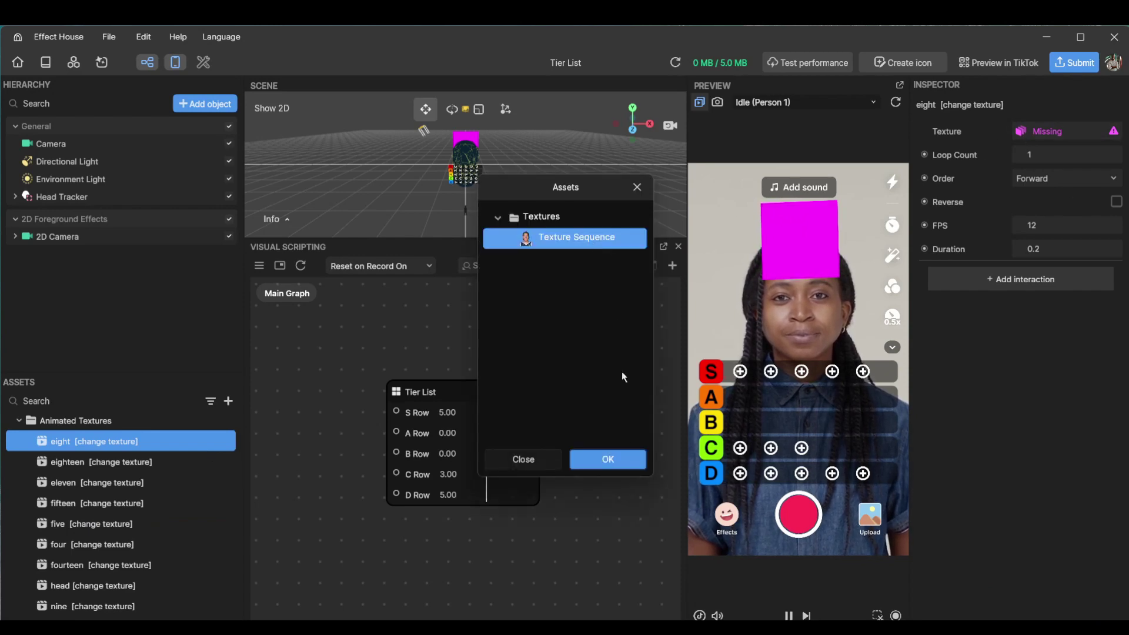
click(622, 460)
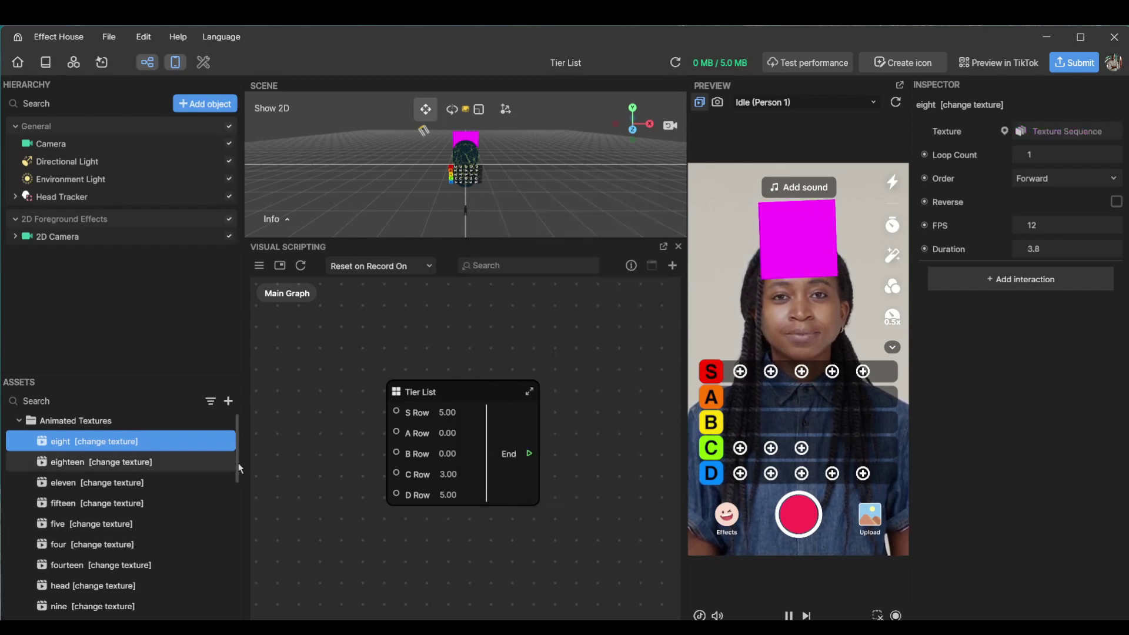
click(95, 462)
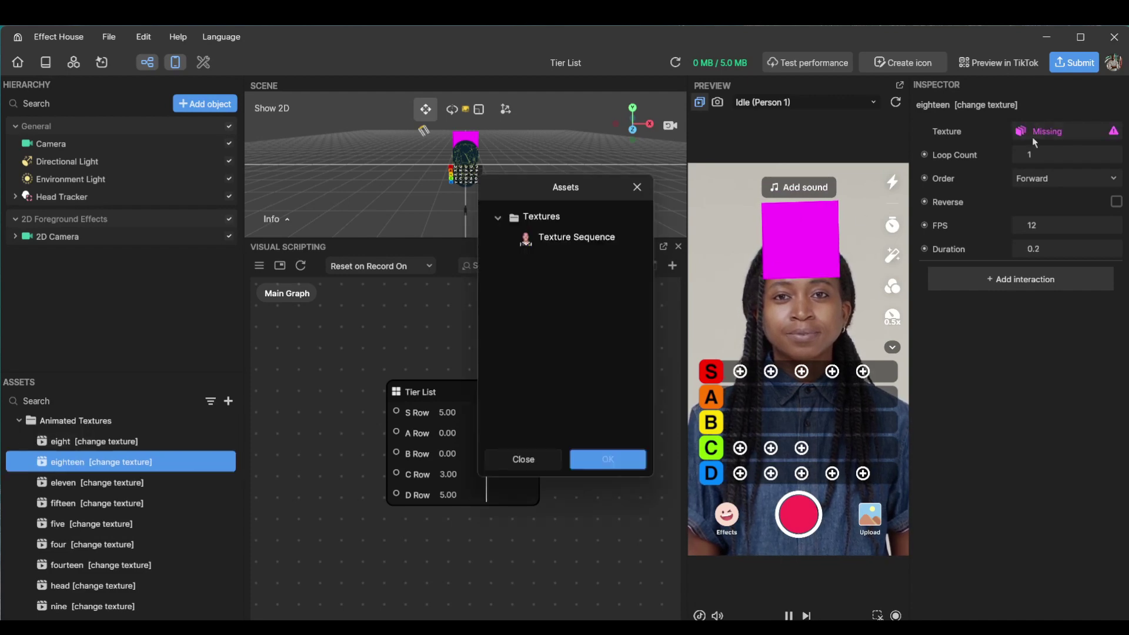
click(186, 483)
click(160, 503)
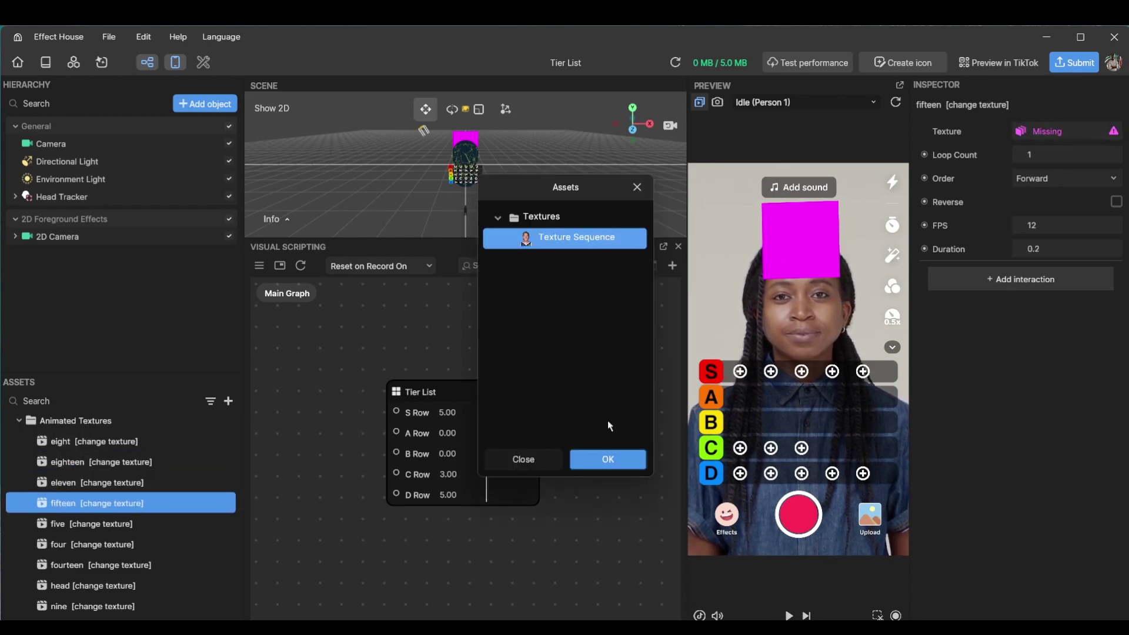
click(160, 524)
Step: Assign the Texture Sequence to each following animated texture, including twentyfive
key(Down)
key(Down)
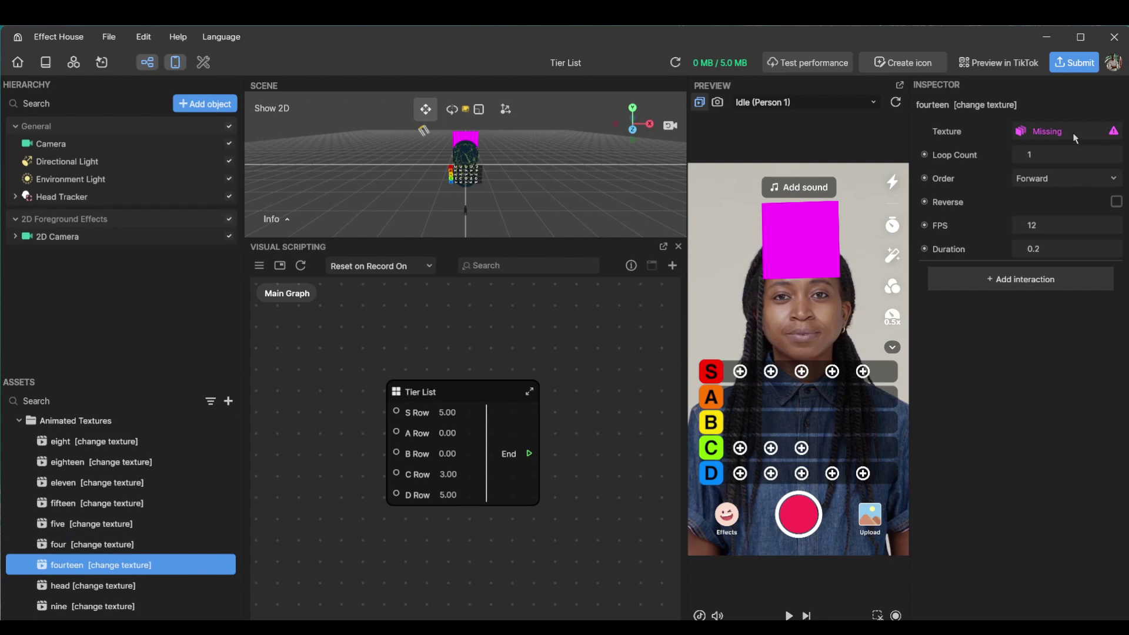
key(Down)
key(Down)
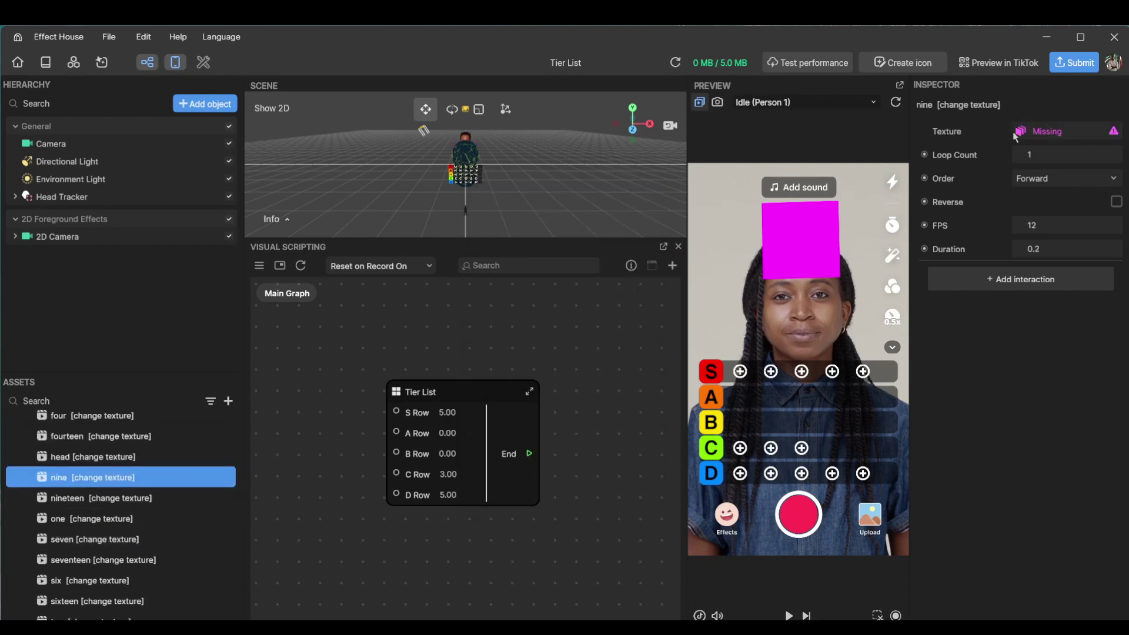
key(Down)
key(Down)
key(Down)
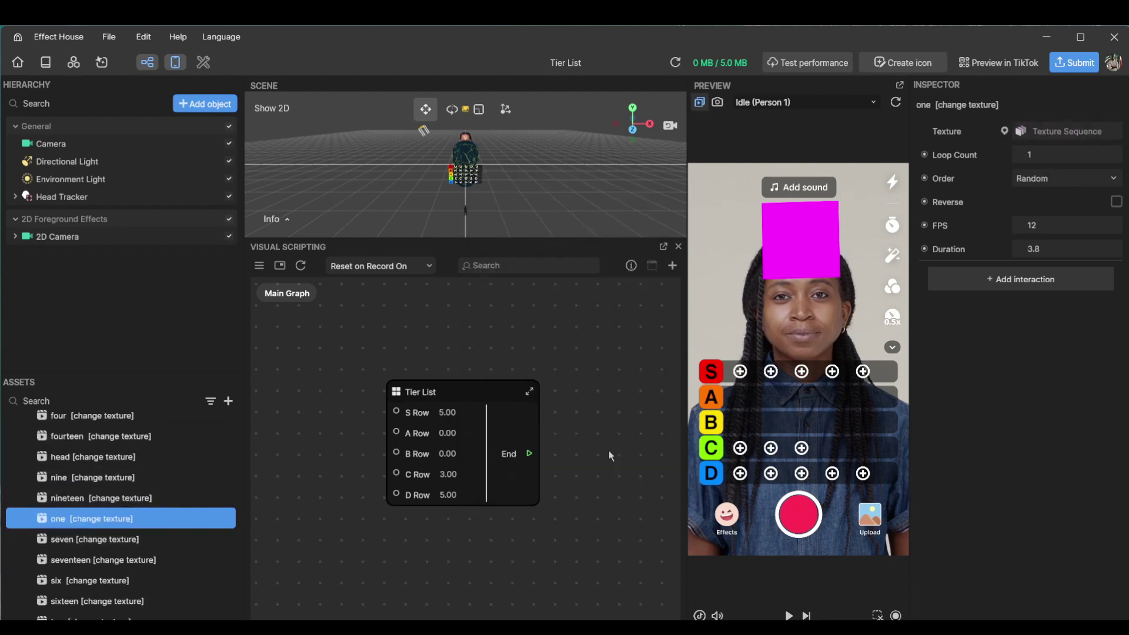
key(Down)
key(Down)
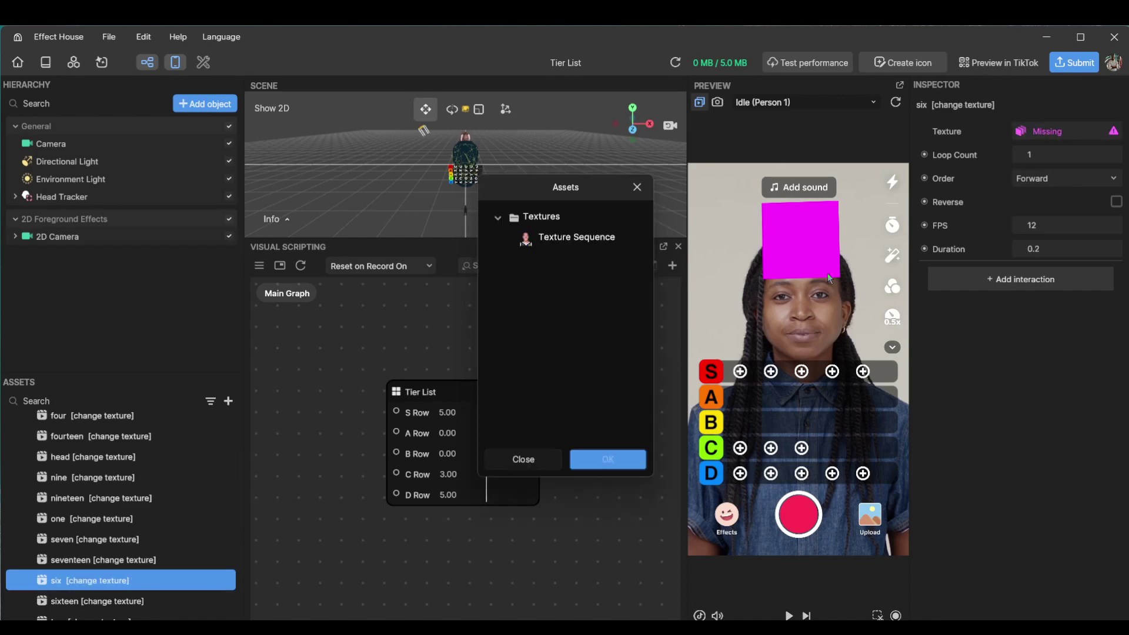
key(Down)
key(Down)
key(Down)
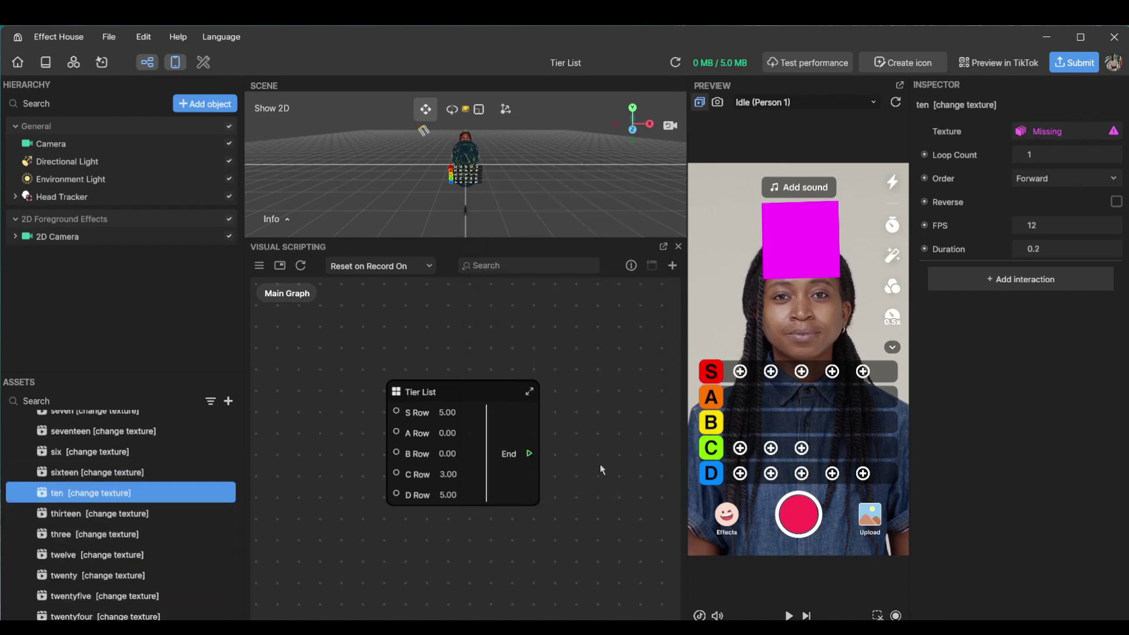
key(Down)
key(Down)
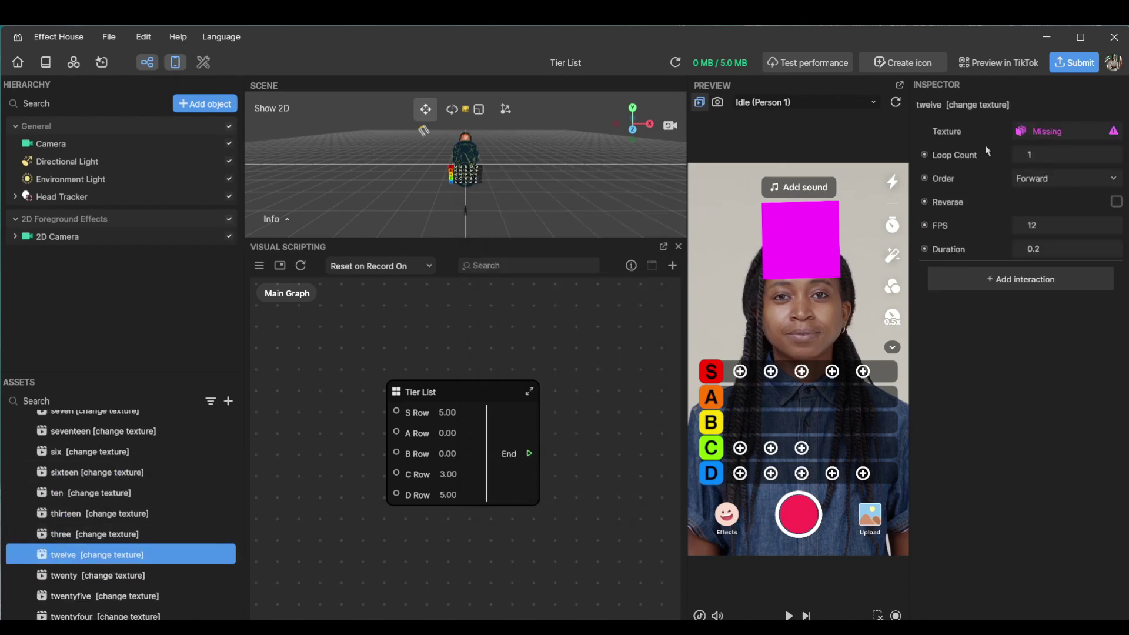
click(608, 459)
key(Down)
key(Down)
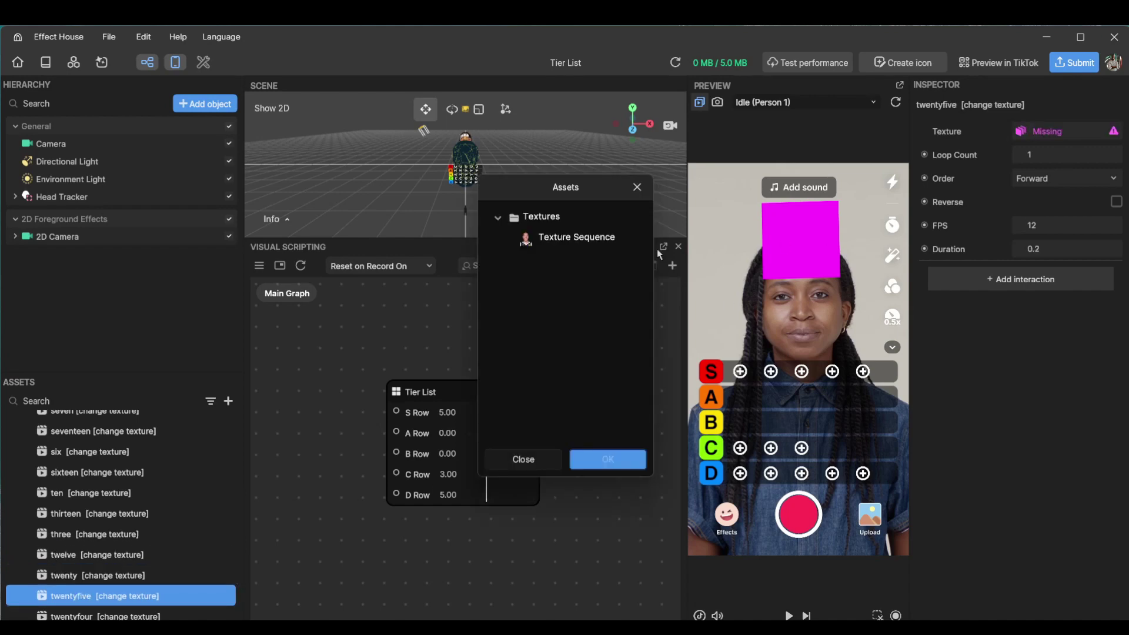
click(608, 459)
scroll(82, 502, down, 2)
key(Down)
click(608, 460)
Step: Assign the Texture Sequence to animated textures twentythree and twentytwo
key(Down)
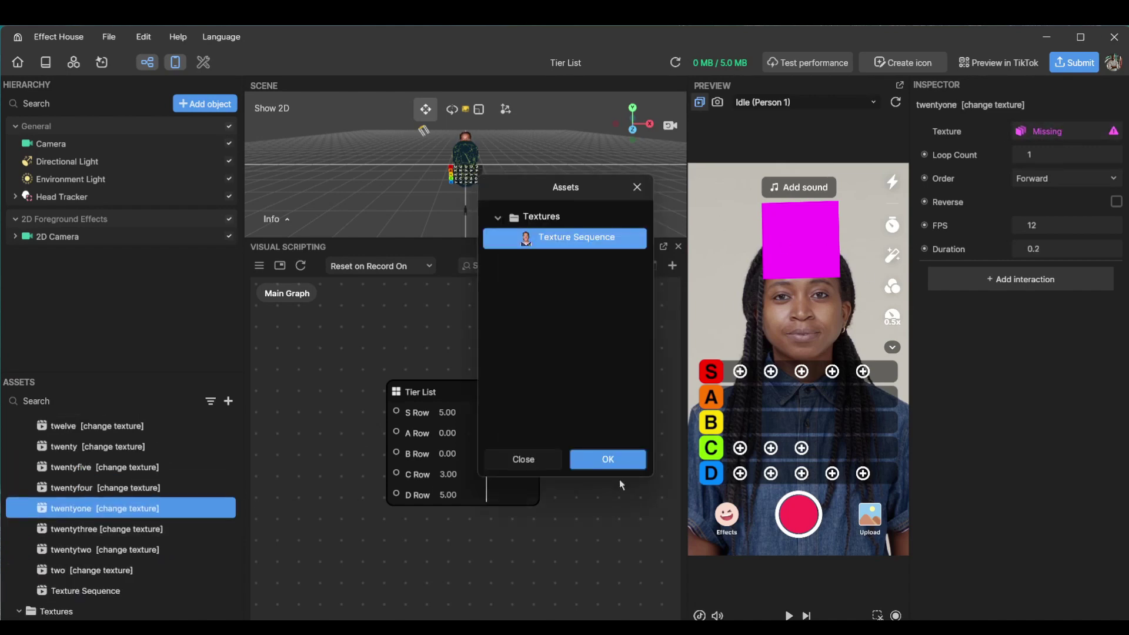
click(609, 459)
key(Down)
click(1050, 132)
click(608, 459)
key(Down)
click(1050, 132)
click(567, 238)
Step: Assign the Texture Sequence to the last animated texture, two
click(606, 458)
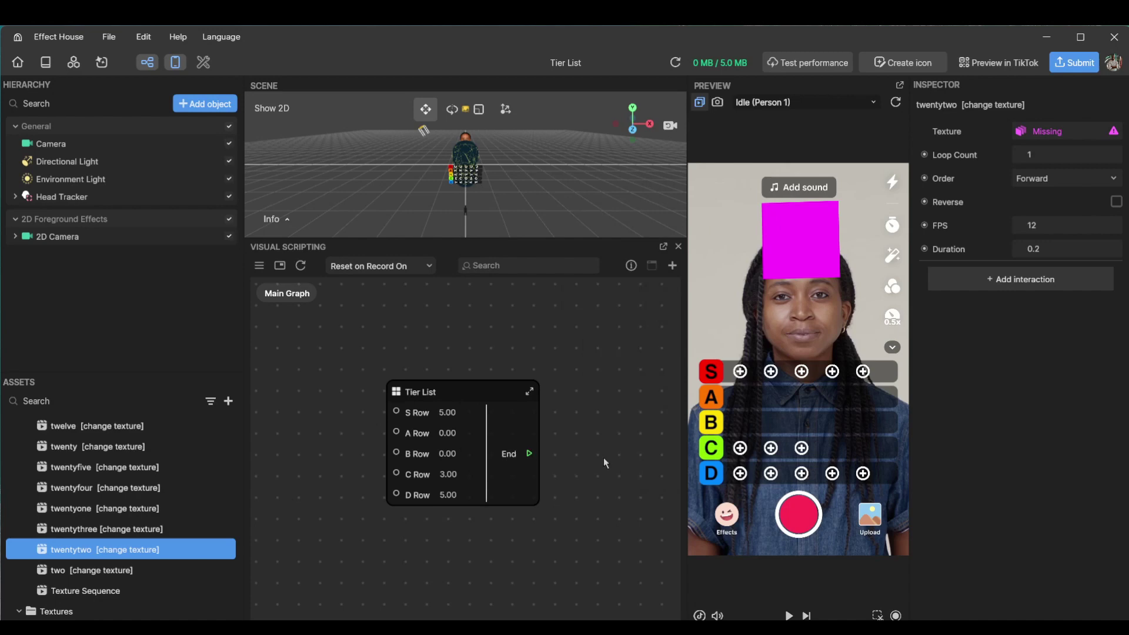
click(150, 570)
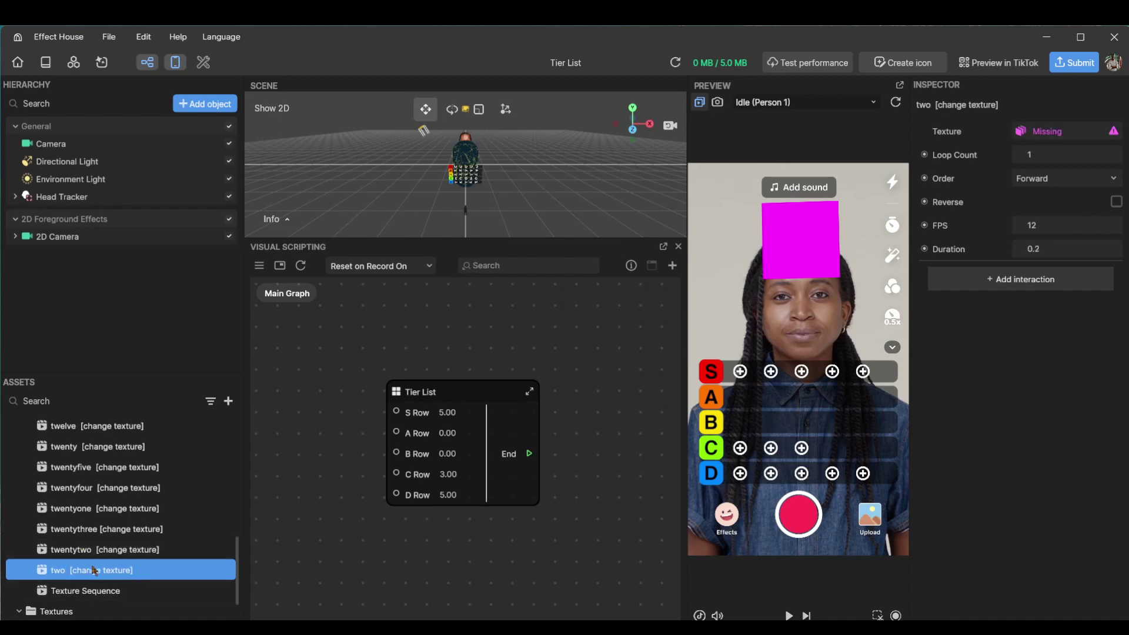
click(1057, 136)
click(567, 238)
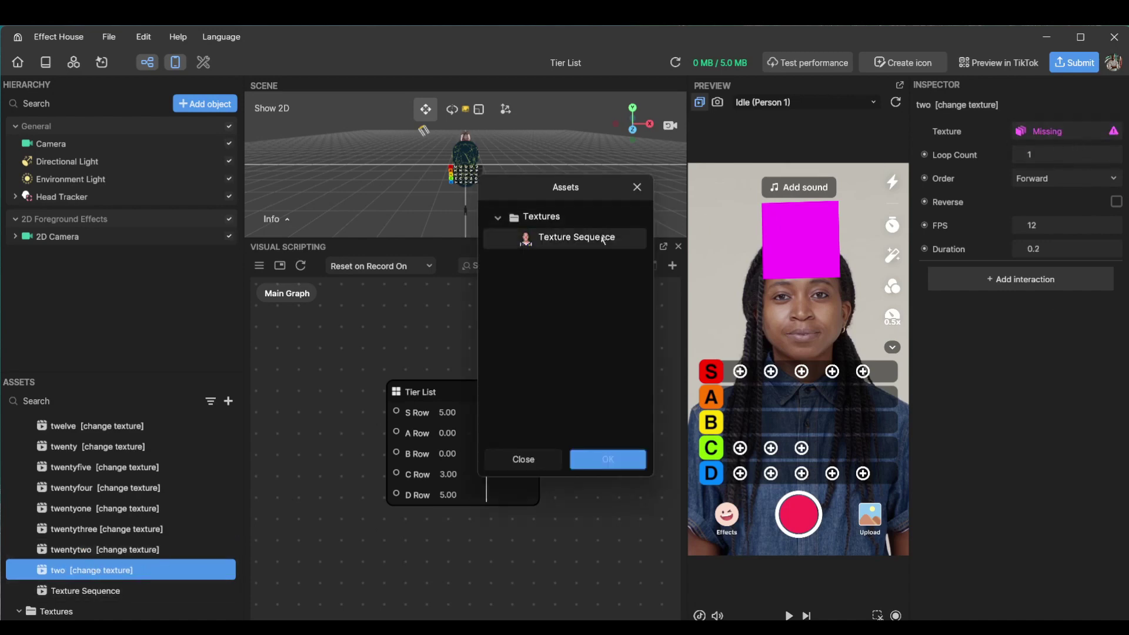
click(624, 464)
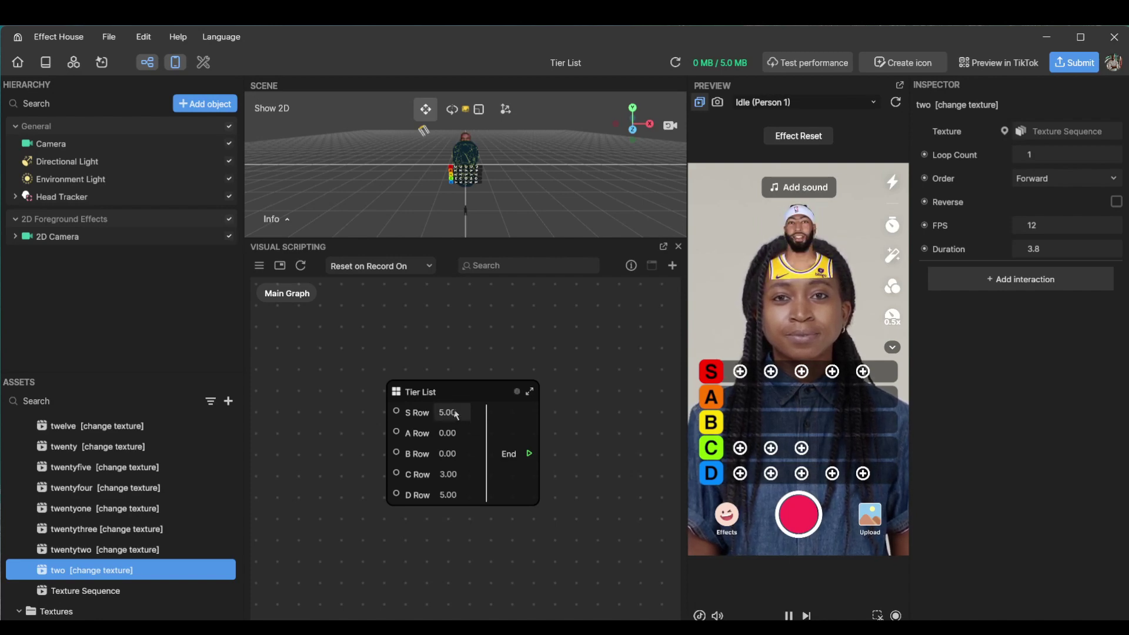
Step: Pause the preview and set Tier List rows to S 1, A 2, B 3, C 3, D 5
click(789, 616)
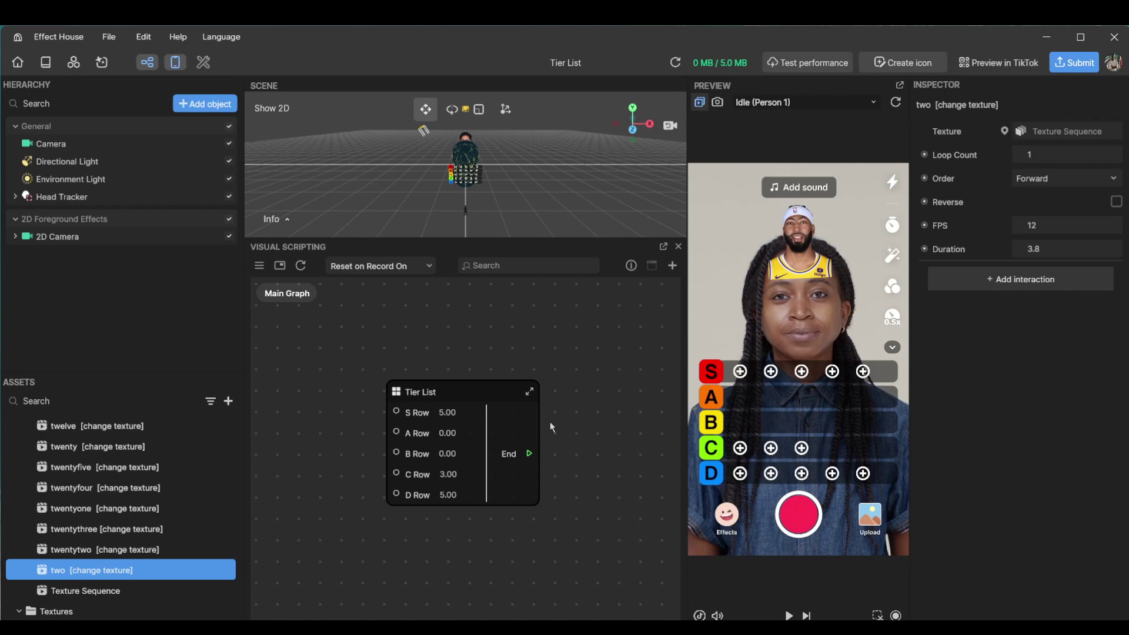
click(449, 413)
text(1)
click(459, 435)
text(2)
double_click(458, 463)
text(3)
click(459, 476)
drag(428, 483, 433, 484)
text(3)
key(Tab)
click(397, 540)
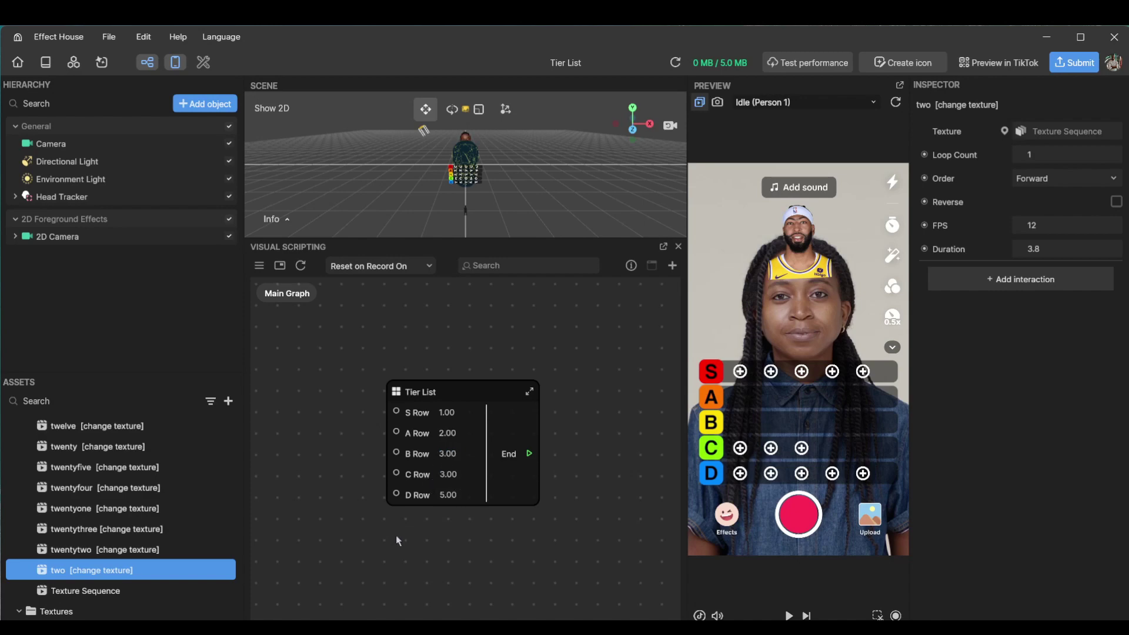
Step: Restart the preview and fill the last two D slots and the second A slot with players
click(790, 614)
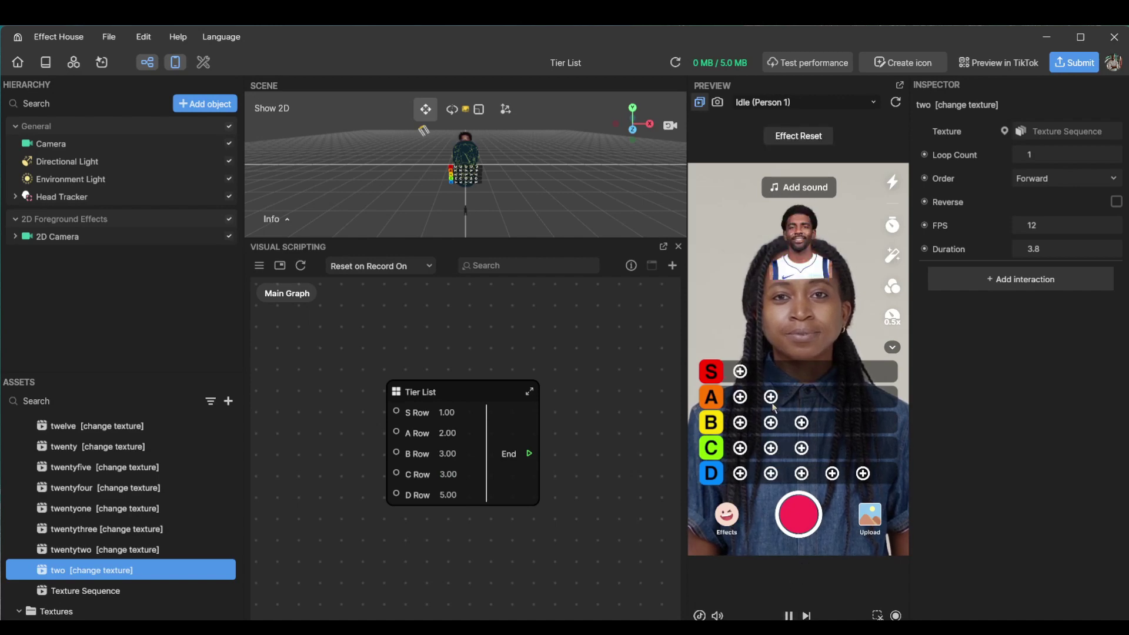
click(864, 474)
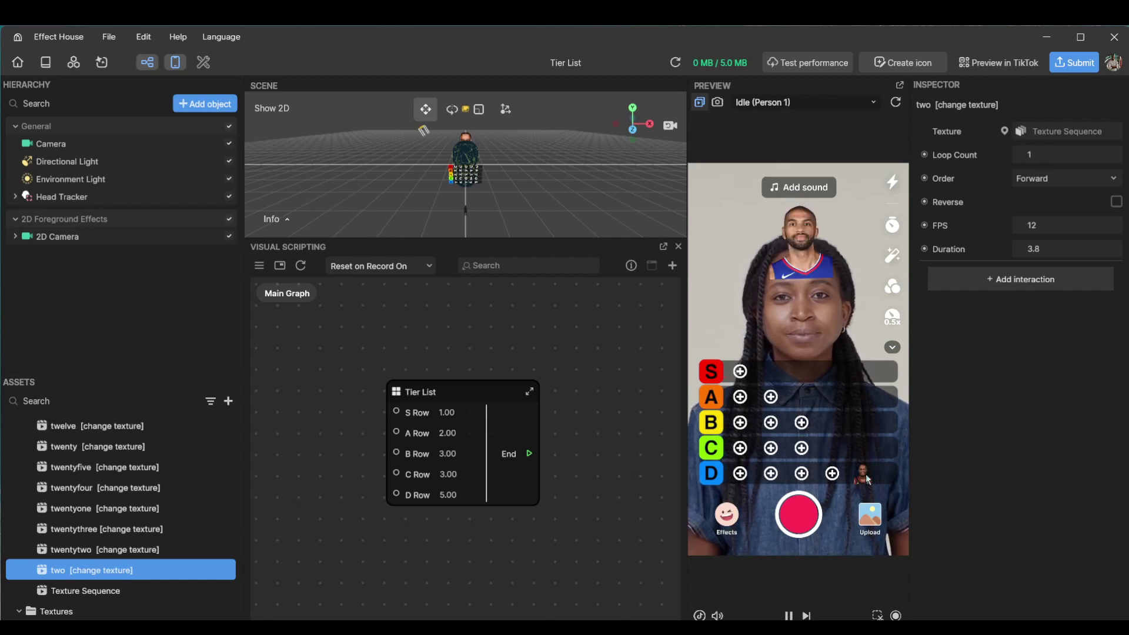
click(834, 474)
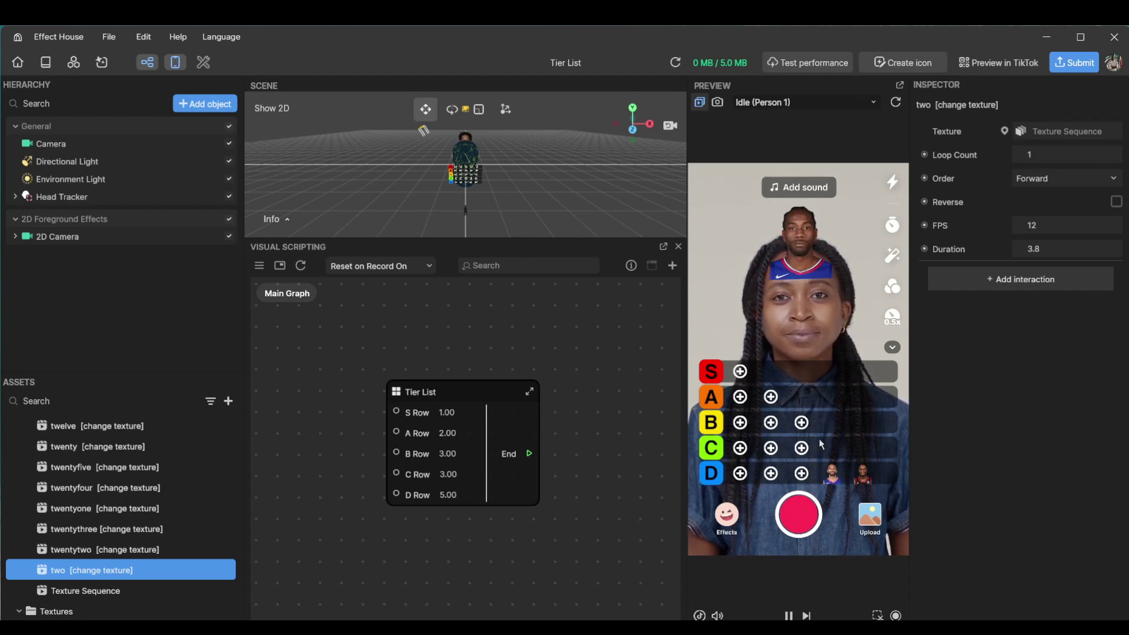
click(770, 397)
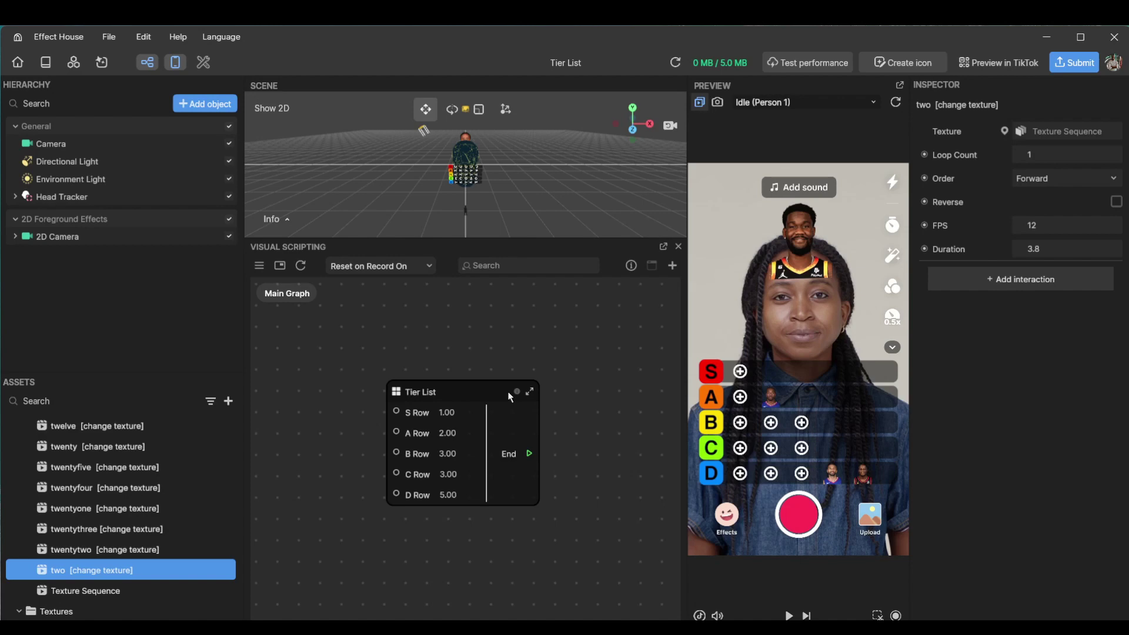
Step: Move the Tier List node left on the graph
drag(510, 398, 398, 386)
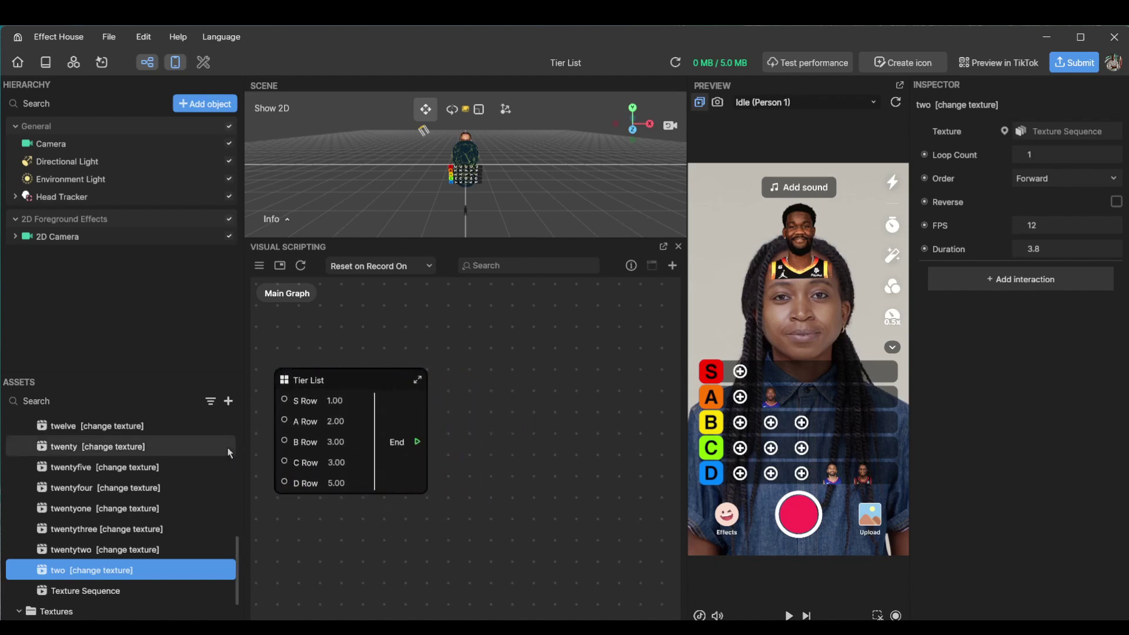
click(229, 402)
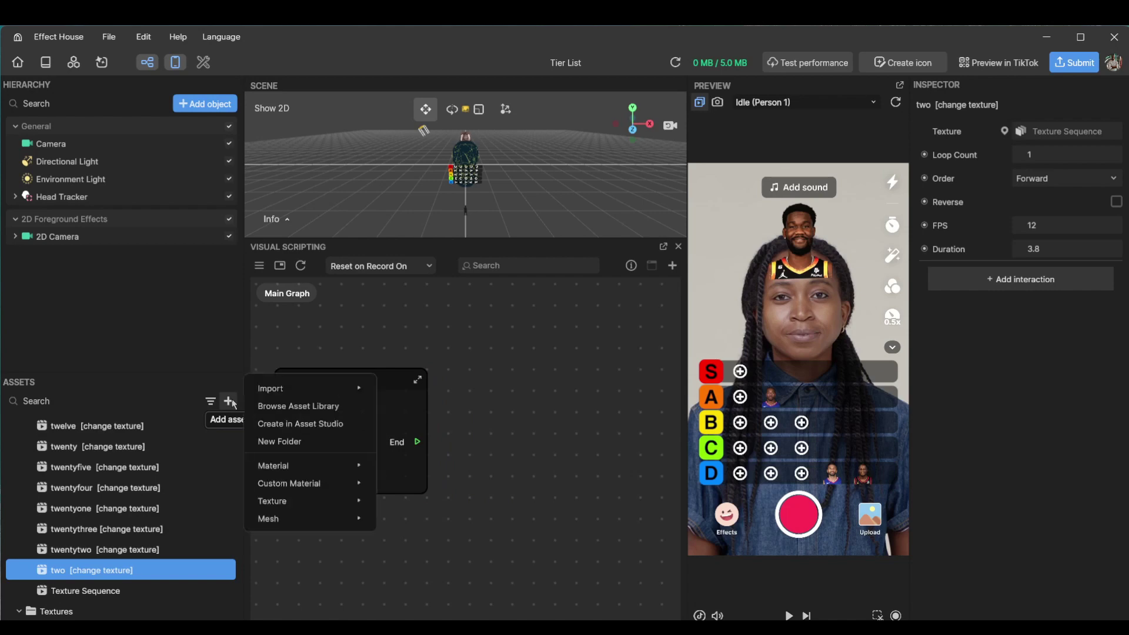
click(428, 451)
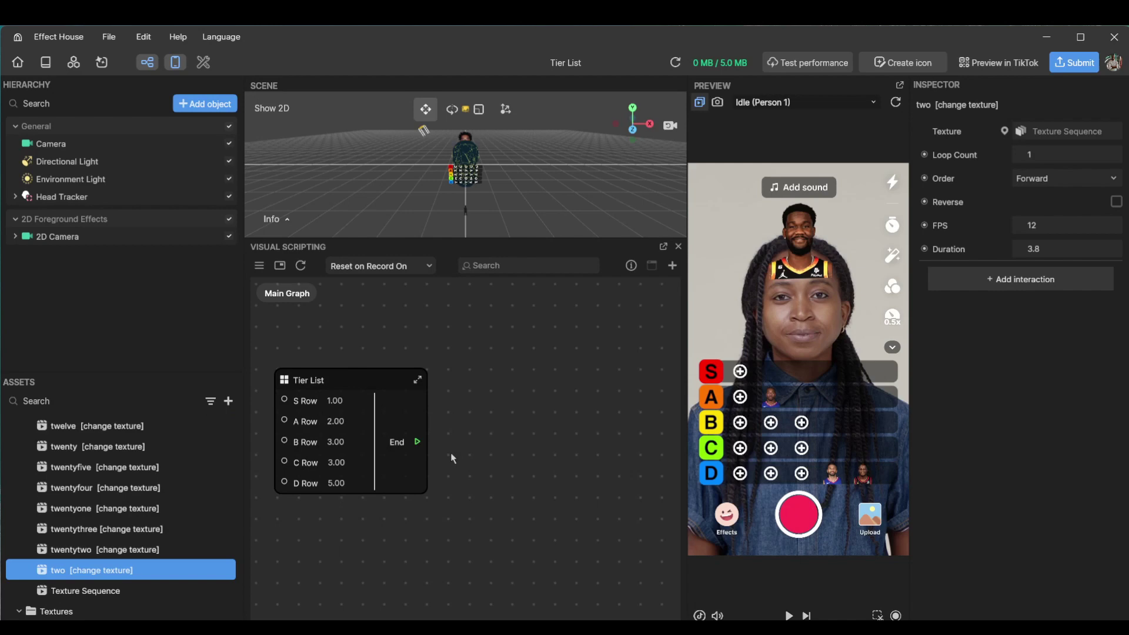
Step: Import Confetti 03 from the Asset Library's 2D > Animation category, then close the library
click(228, 401)
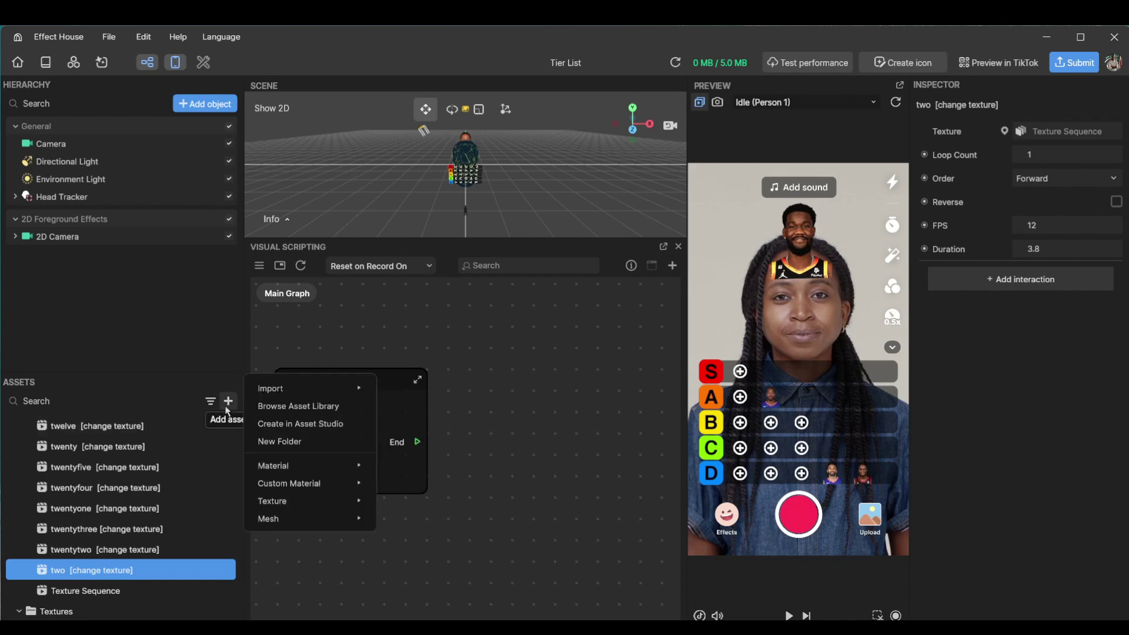
click(300, 407)
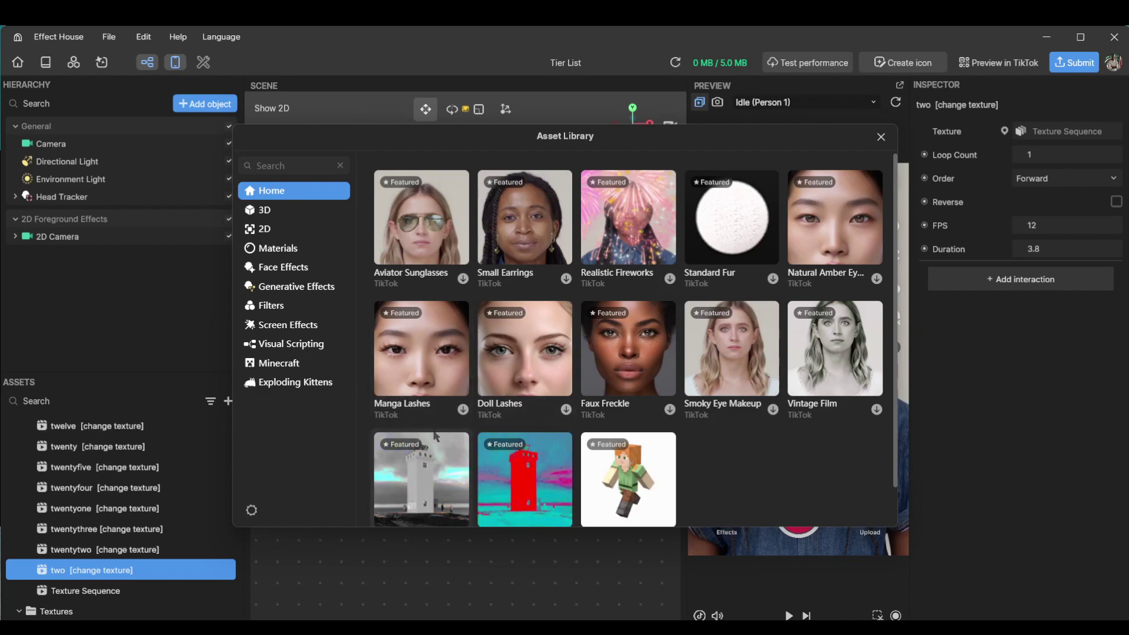
click(276, 228)
click(599, 176)
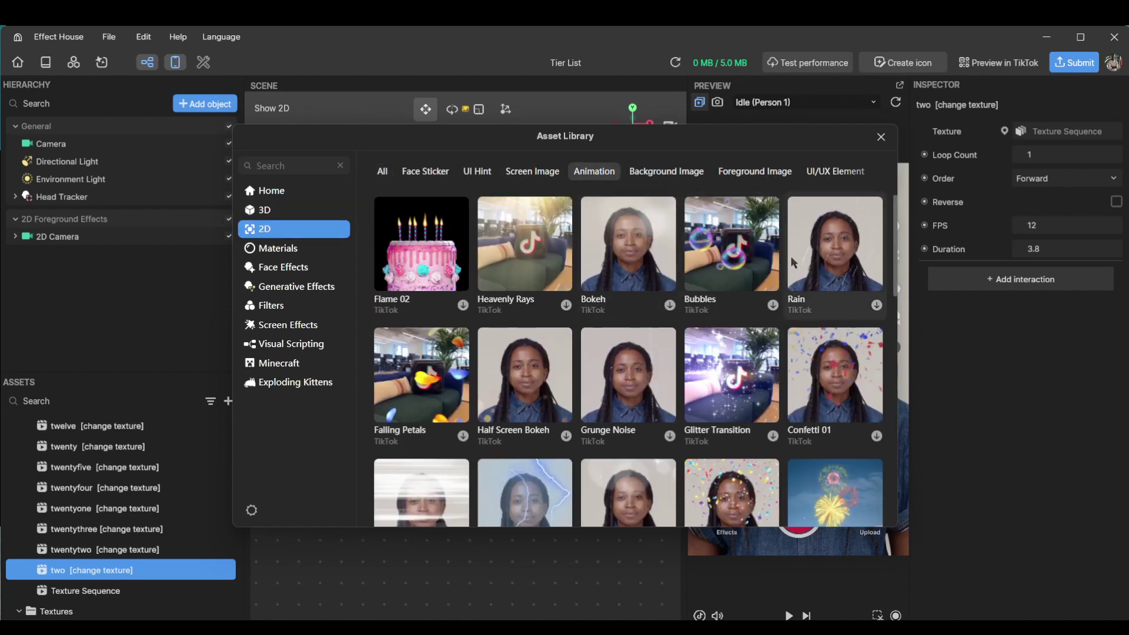
scroll(794, 262, down, 2)
scroll(793, 261, down, 4)
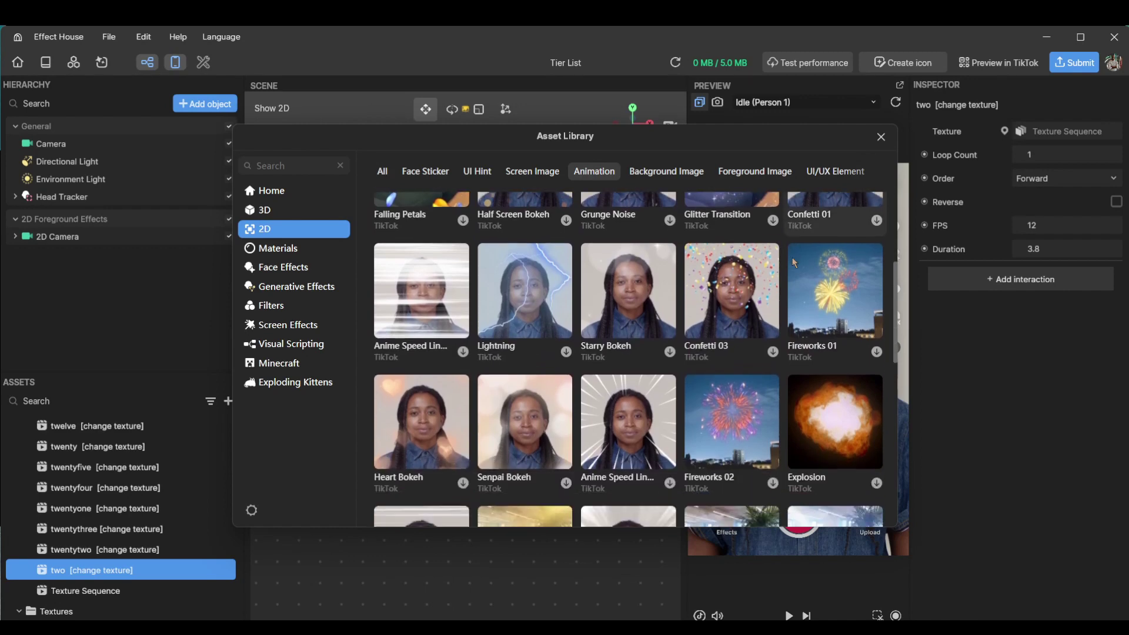
click(746, 281)
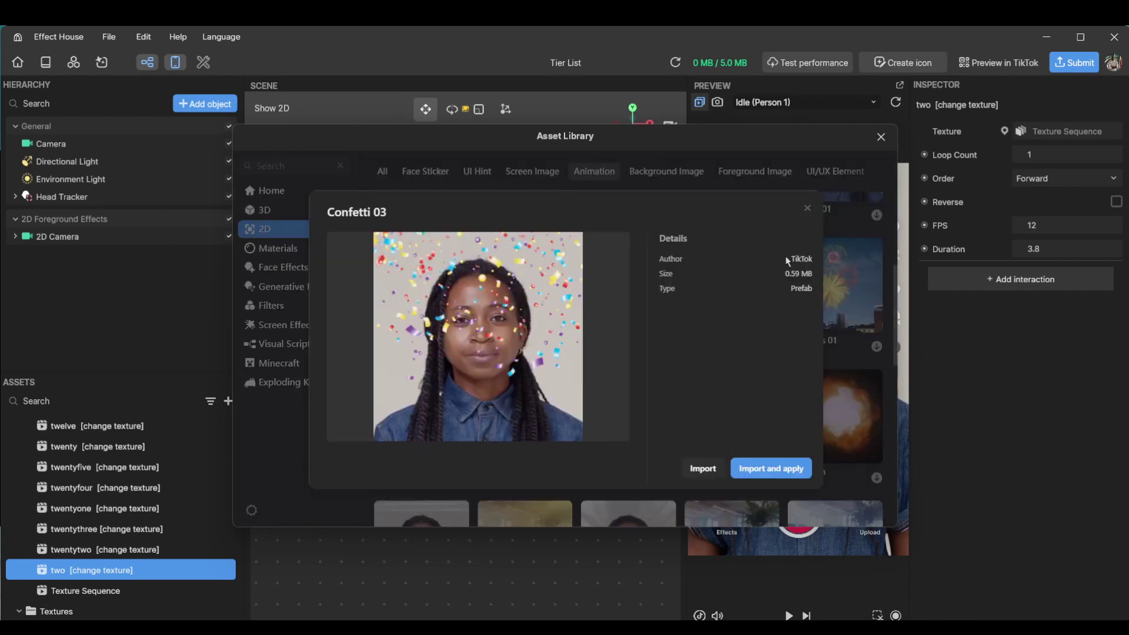
click(792, 471)
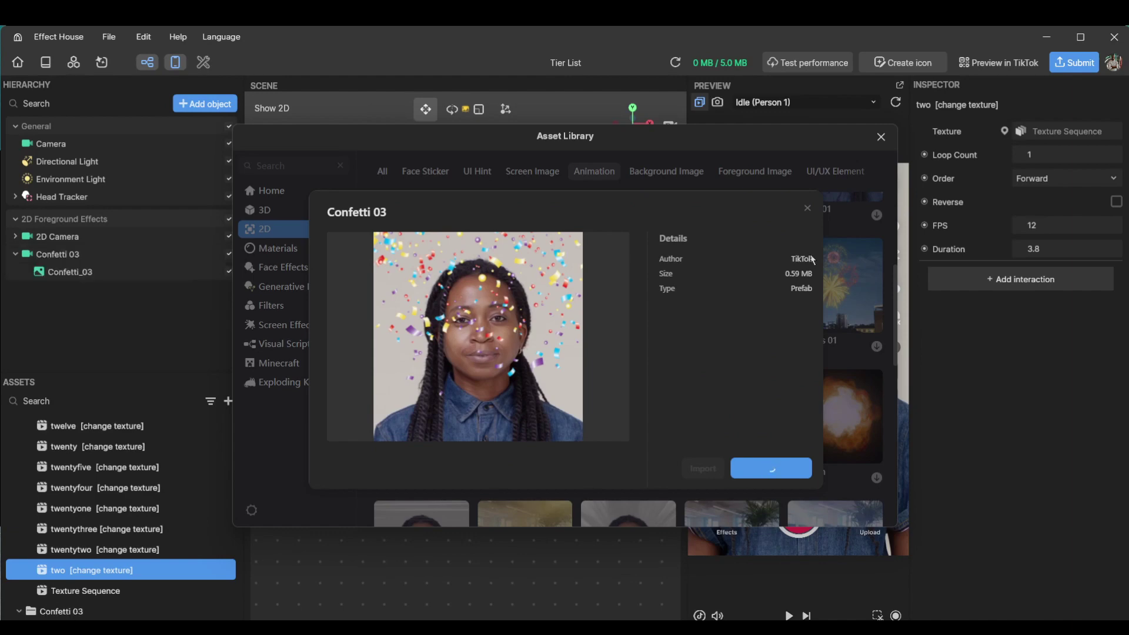
click(807, 209)
click(877, 139)
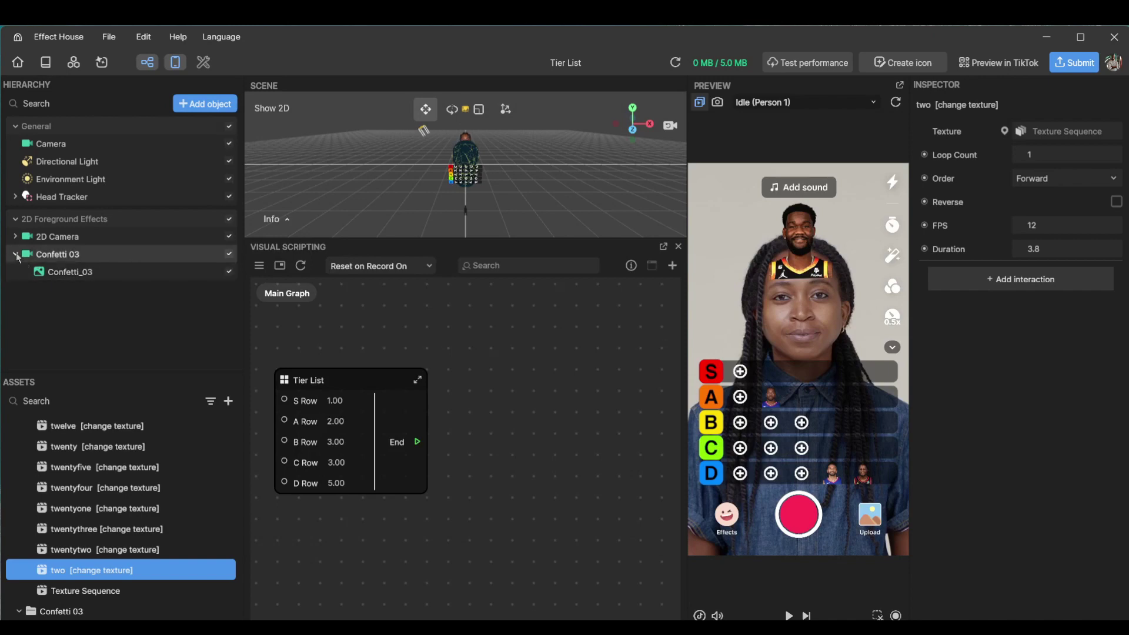
Step: Add a Set Visibility node after Tier List End, targeting Confetti_03 with Visibility on
click(55, 270)
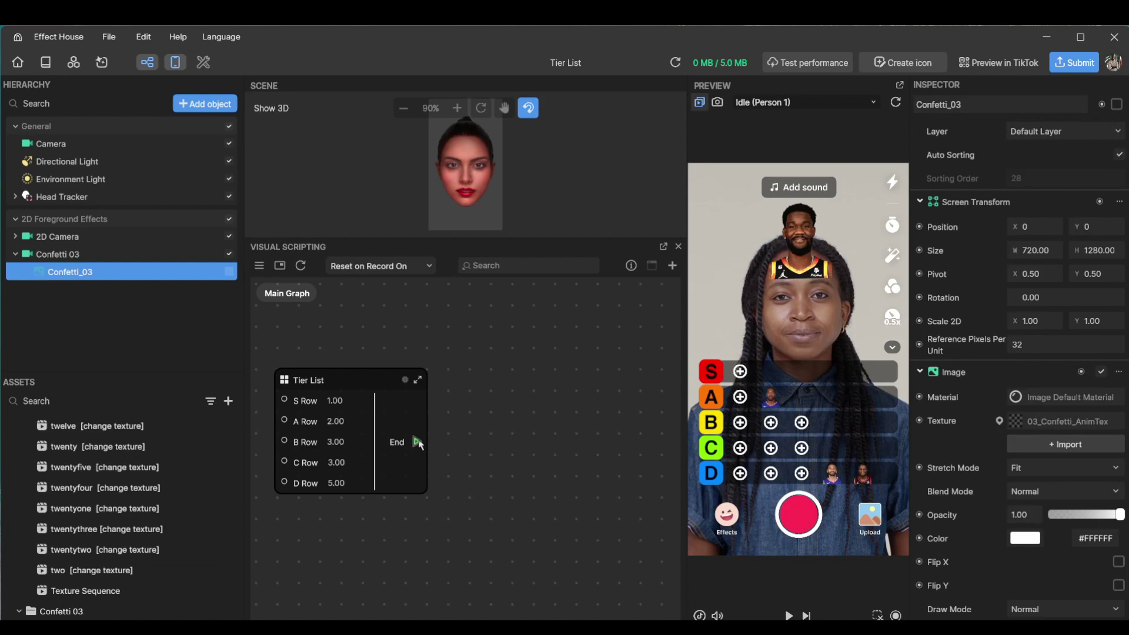
drag(417, 441, 523, 338)
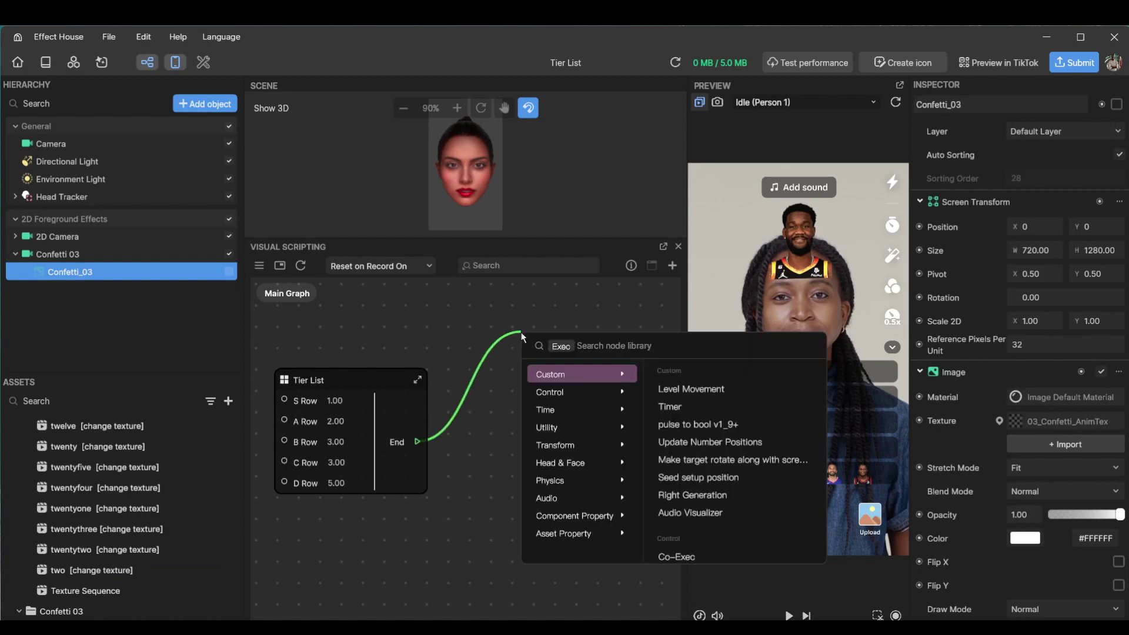
text(set)
key(Down)
key(Down)
key(Down)
key(Down)
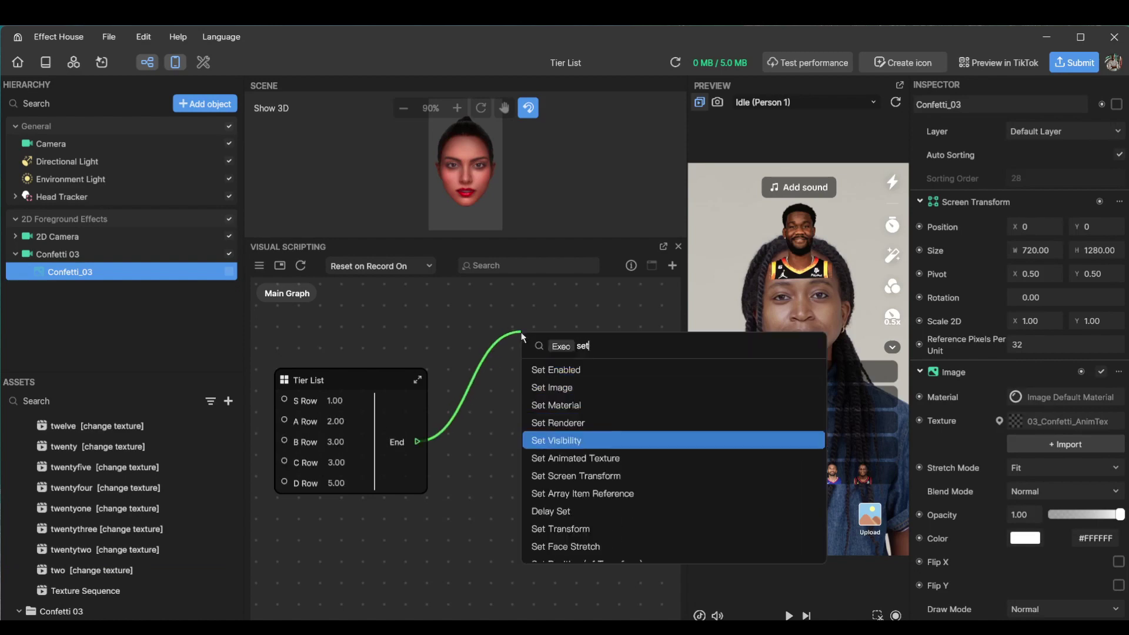
key(Return)
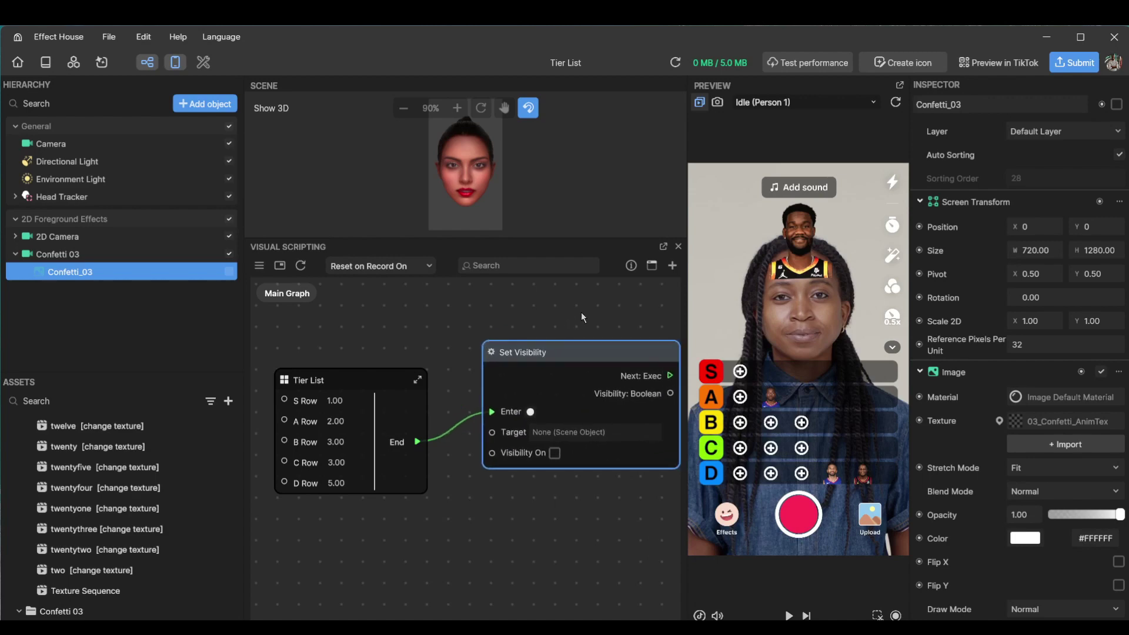
middle_drag(581, 311, 450, 338)
click(426, 460)
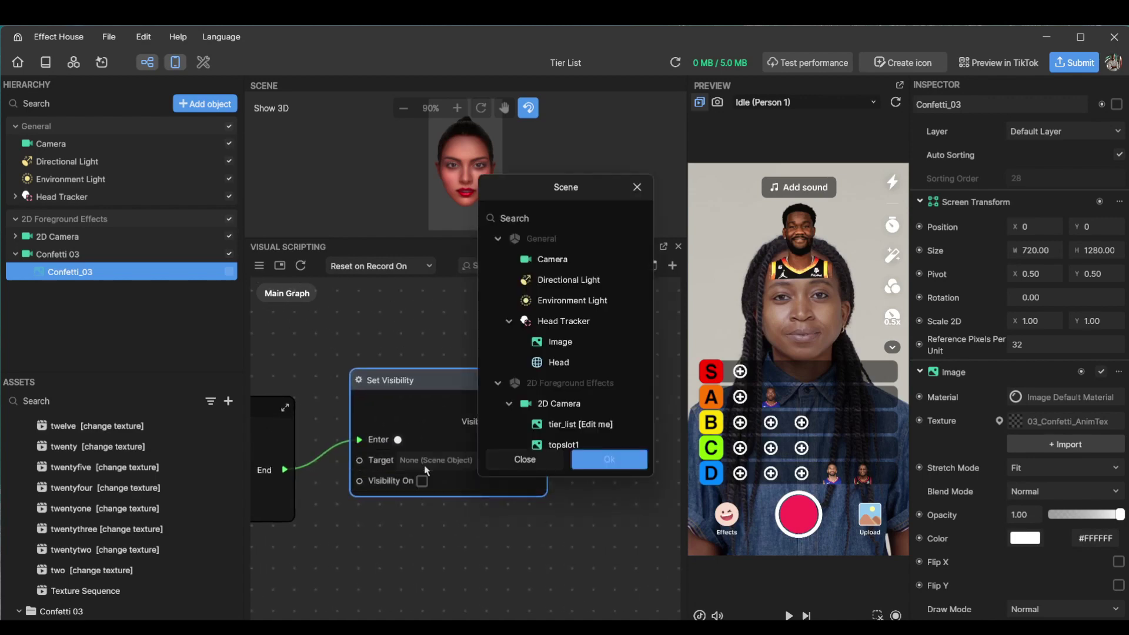
scroll(567, 321, down, 10)
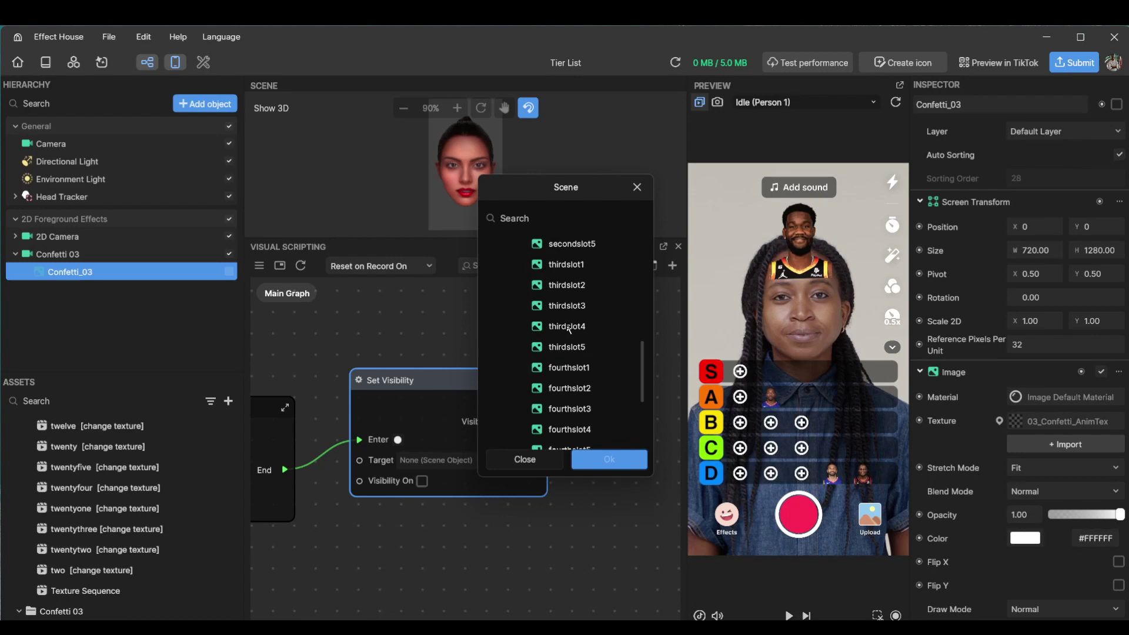
click(576, 436)
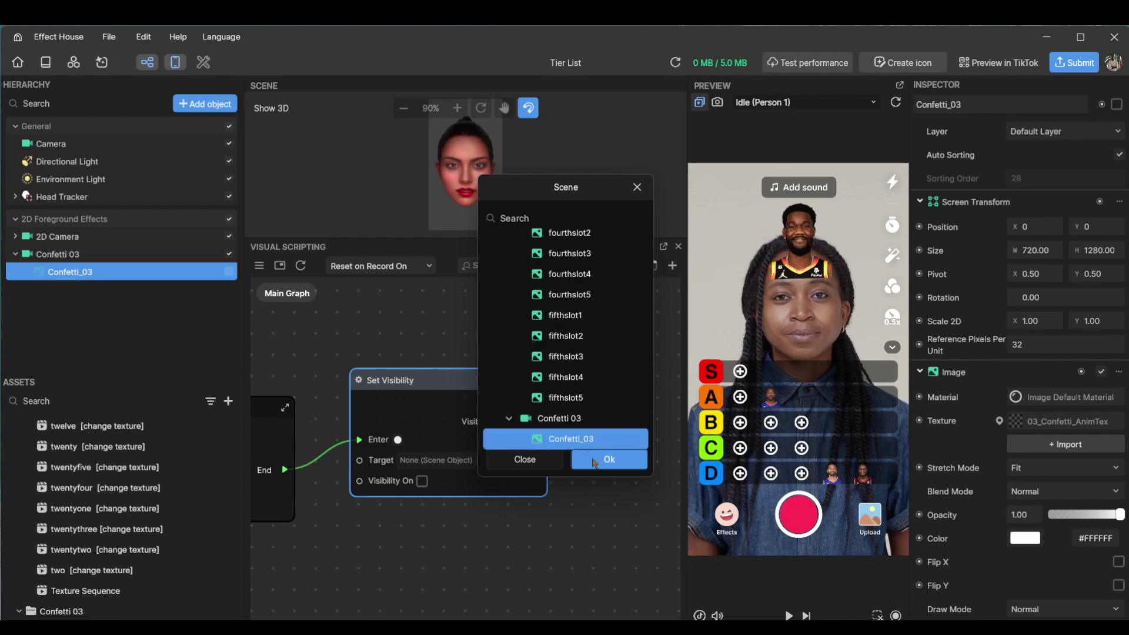
click(588, 462)
click(422, 482)
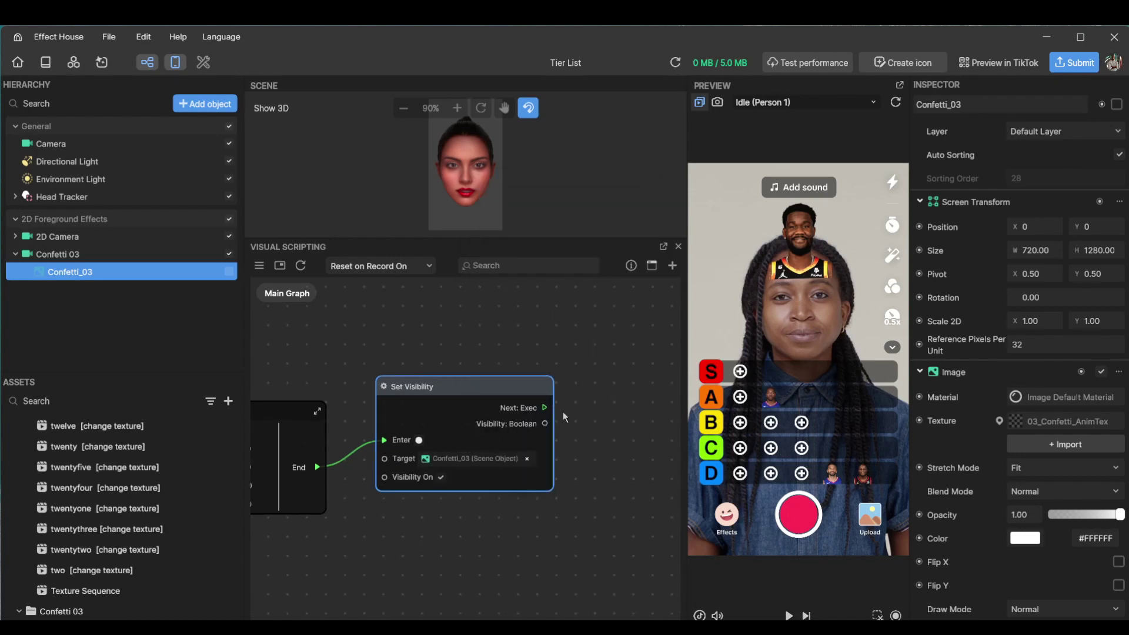
Step: Chain an Animated Texture Player node after the Set Visibility node
drag(513, 404, 567, 360)
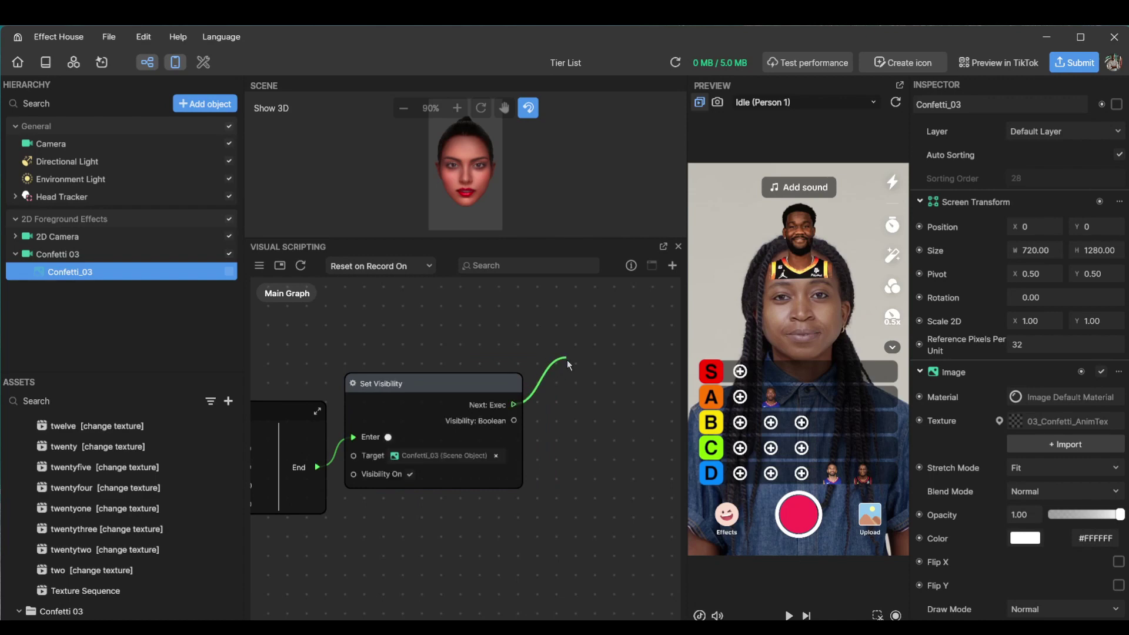
text(anim)
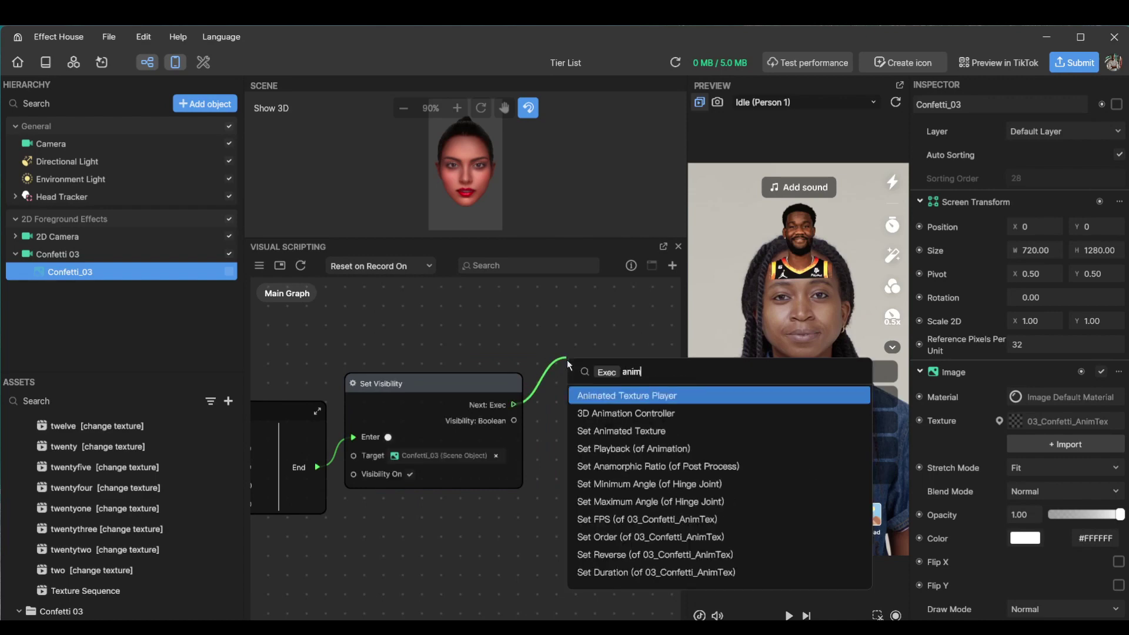
key(Return)
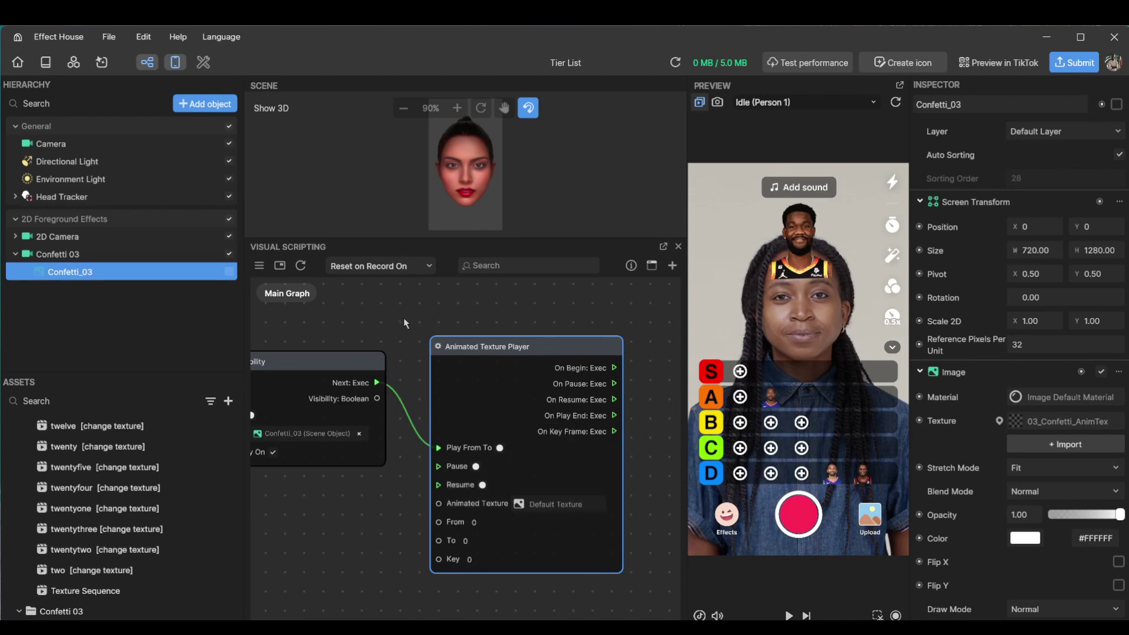
Step: Assign 03_Confetti_AnimTex from Confetti 03 > Animated Textures as the Animated Texture Player's texture
drag(403, 317, 599, 245)
scroll(537, 420, down, 3)
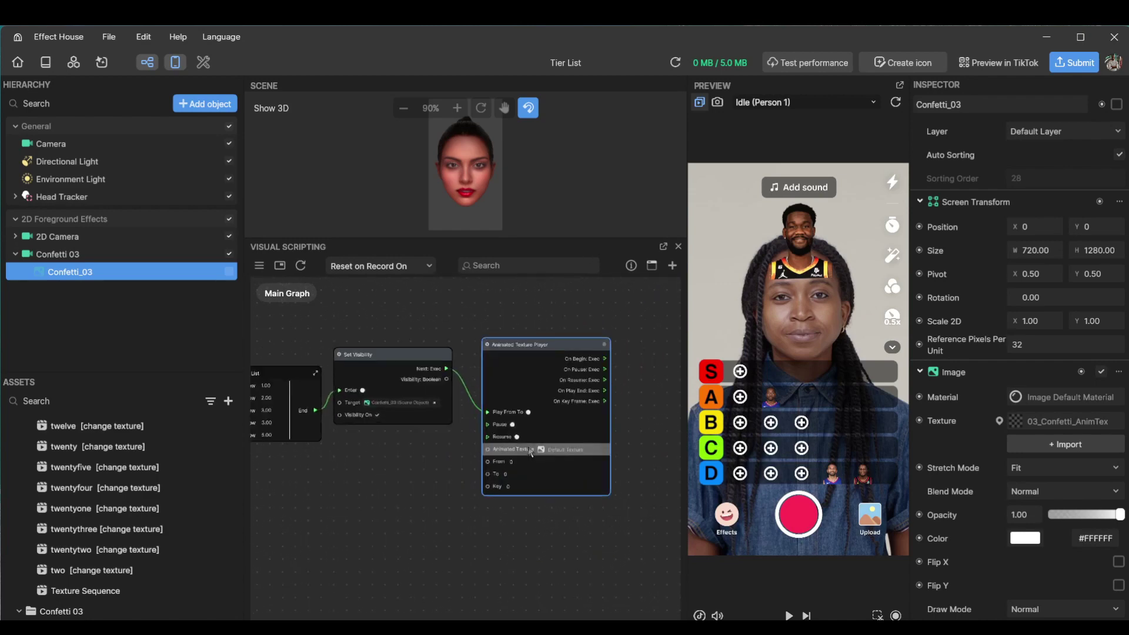
click(564, 457)
scroll(584, 354, down, 5)
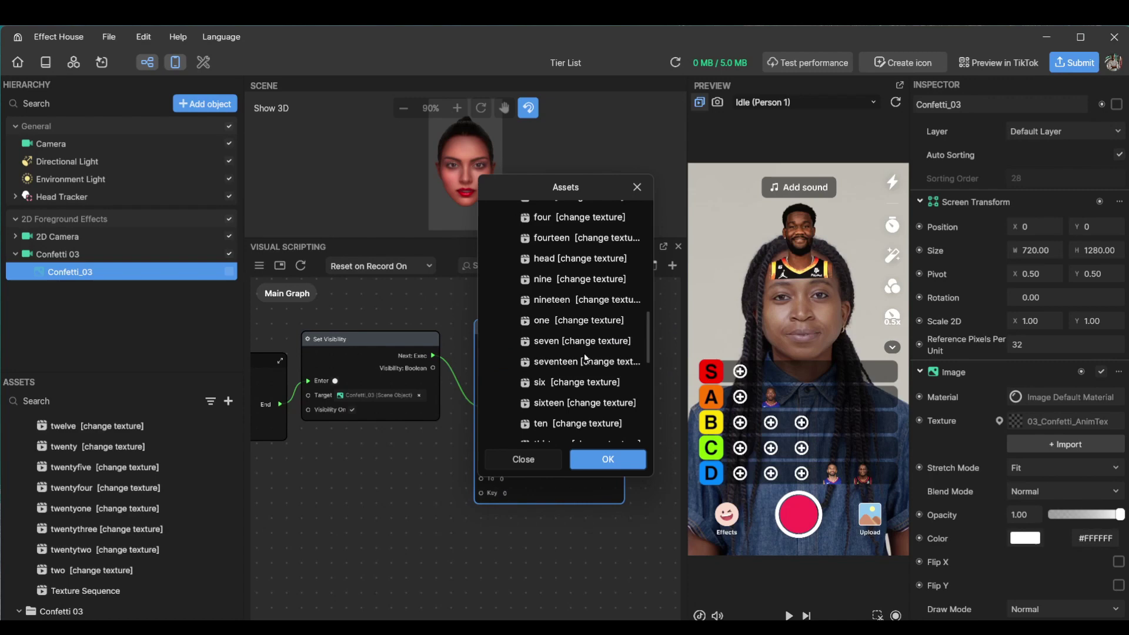
scroll(585, 357, down, 5)
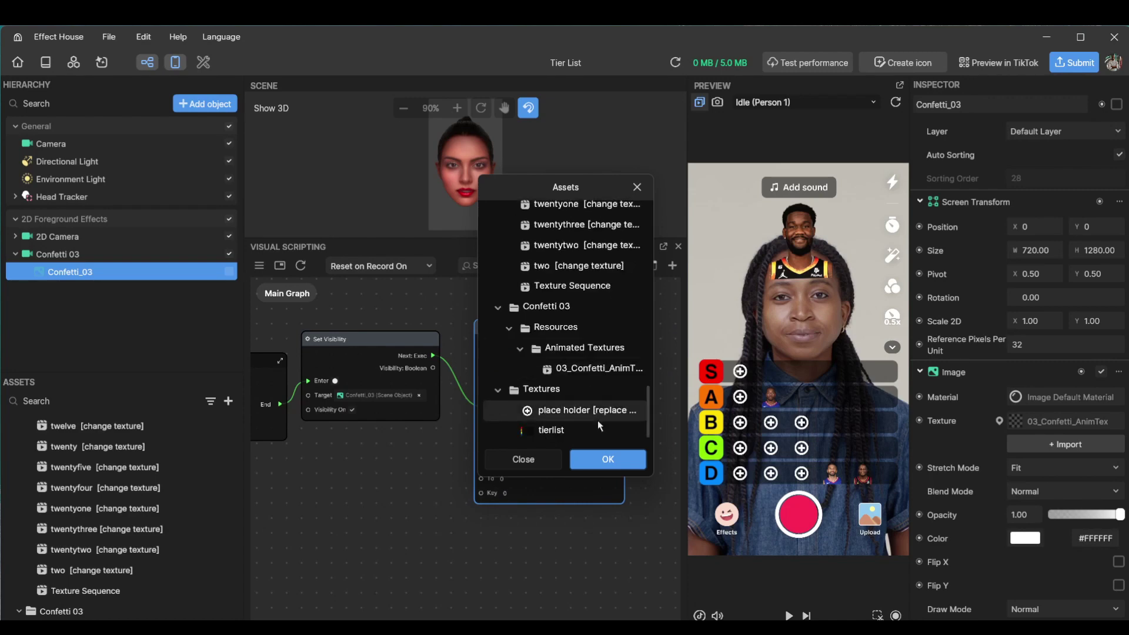
click(586, 370)
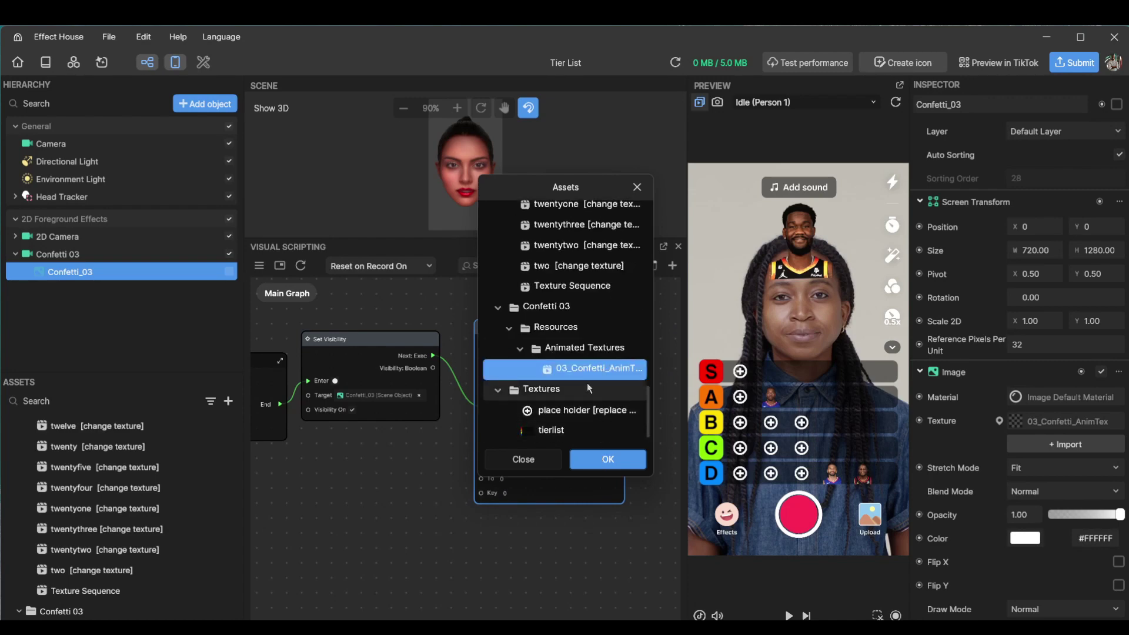
click(609, 460)
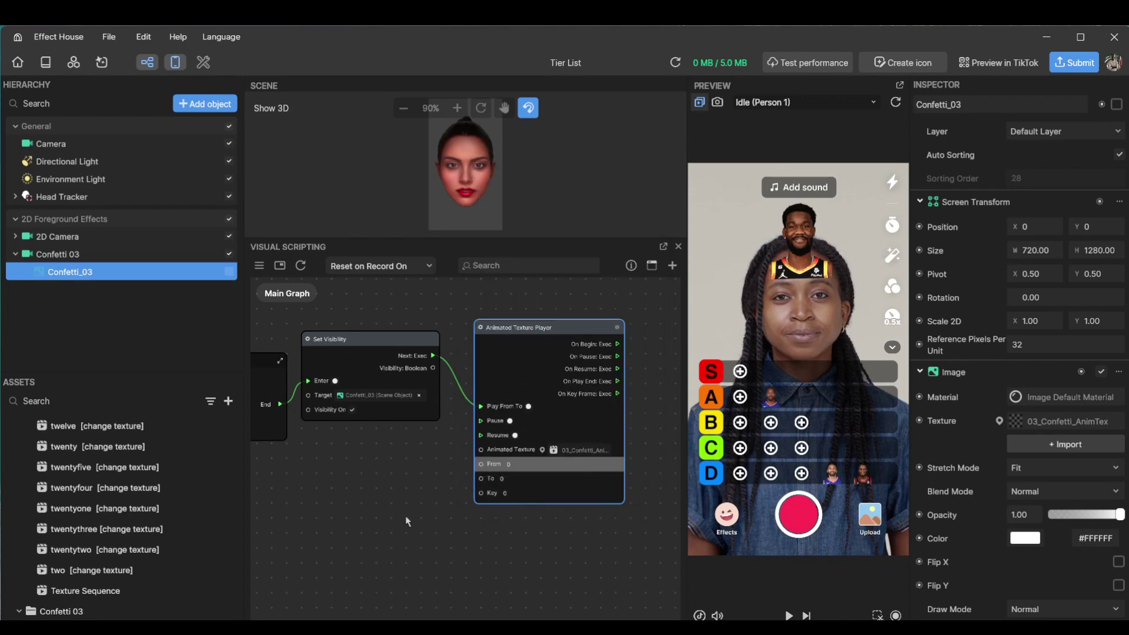
scroll(411, 496, left, 3)
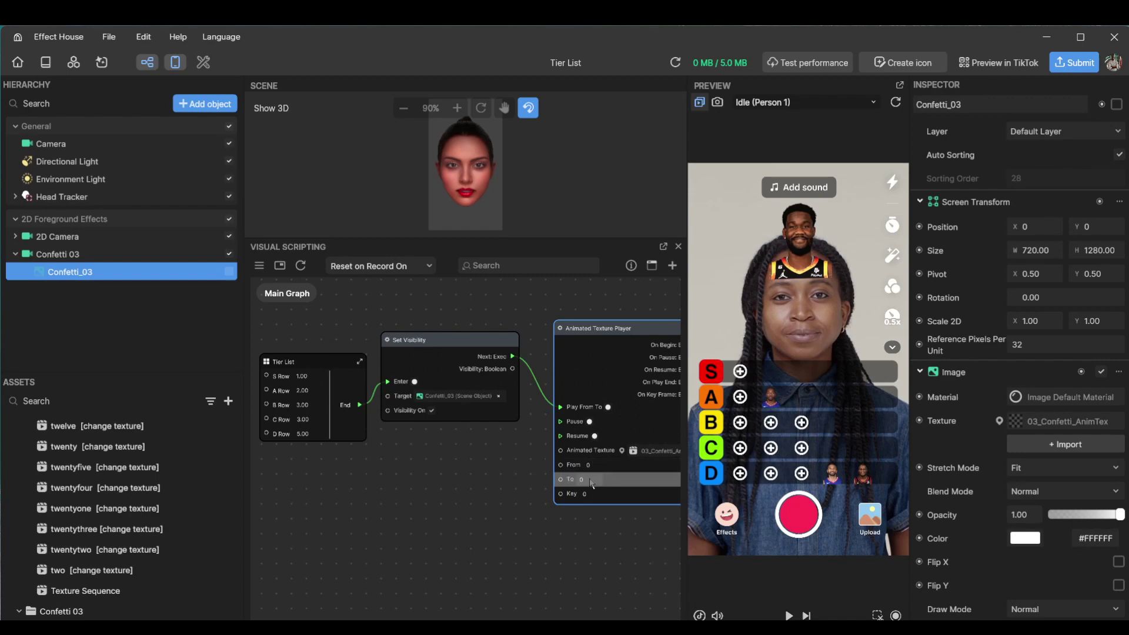
scroll(403, 473, right, 2)
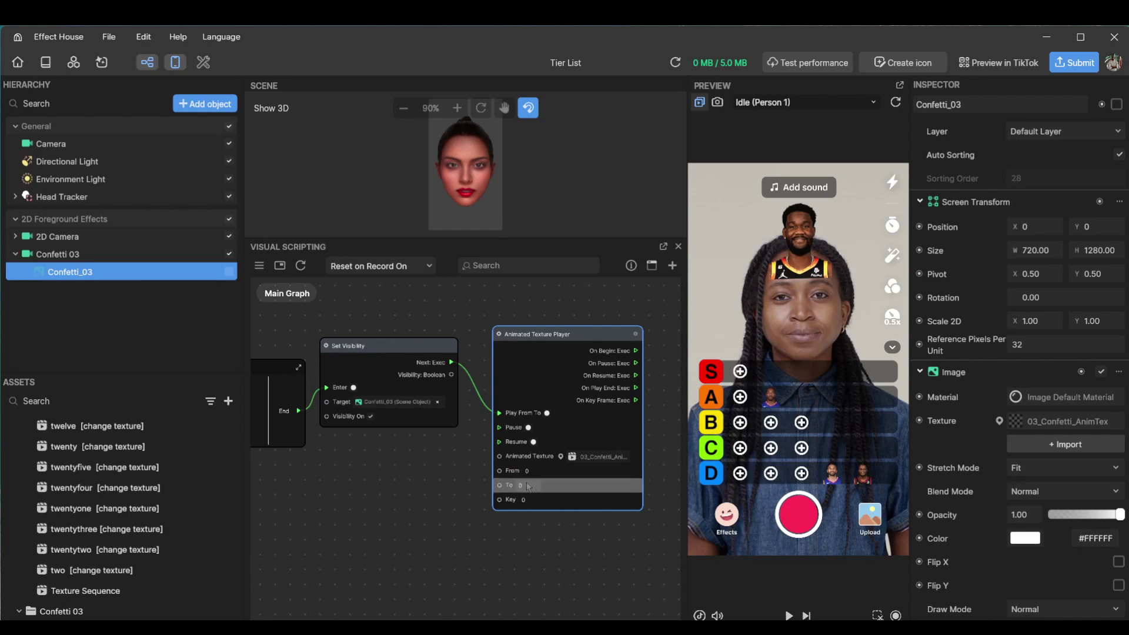
scroll(461, 514, left, 3)
Step: Add an Animated Texture Info node reading 03_Confetti_AnimTex and move it lower left
right_click(394, 507)
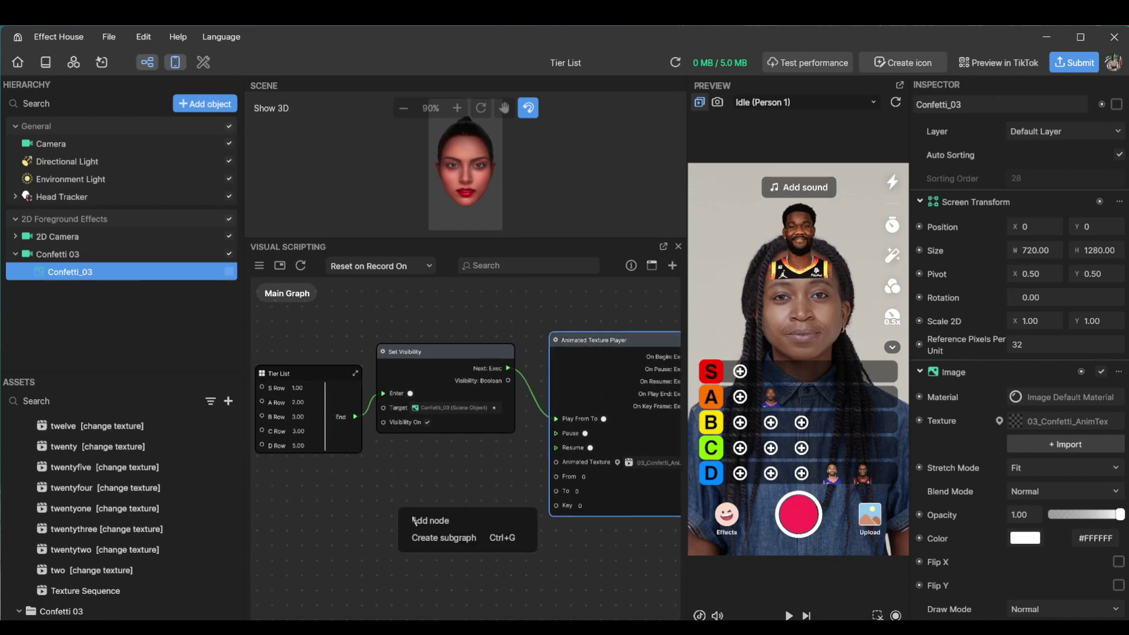
click(416, 517)
text(n)
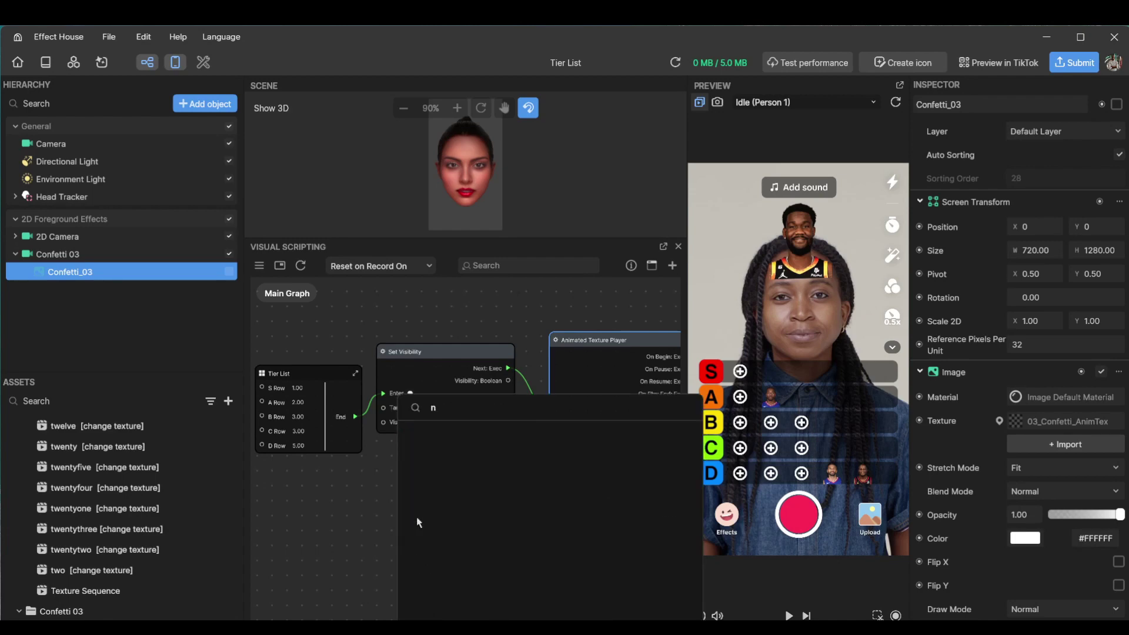
key(BackSpace)
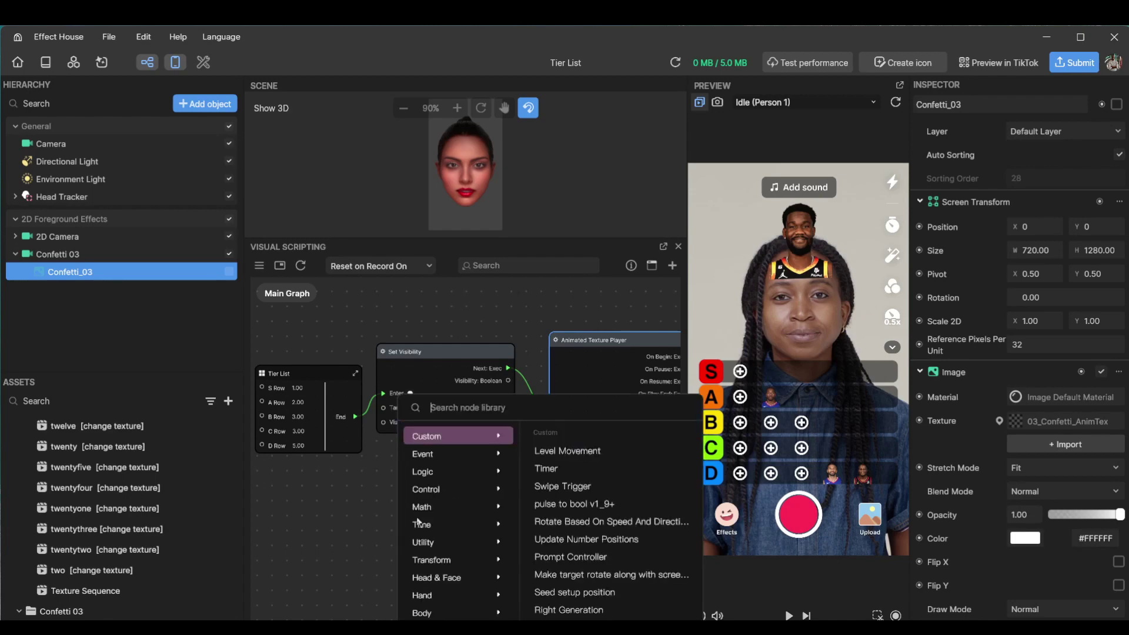
text(anim)
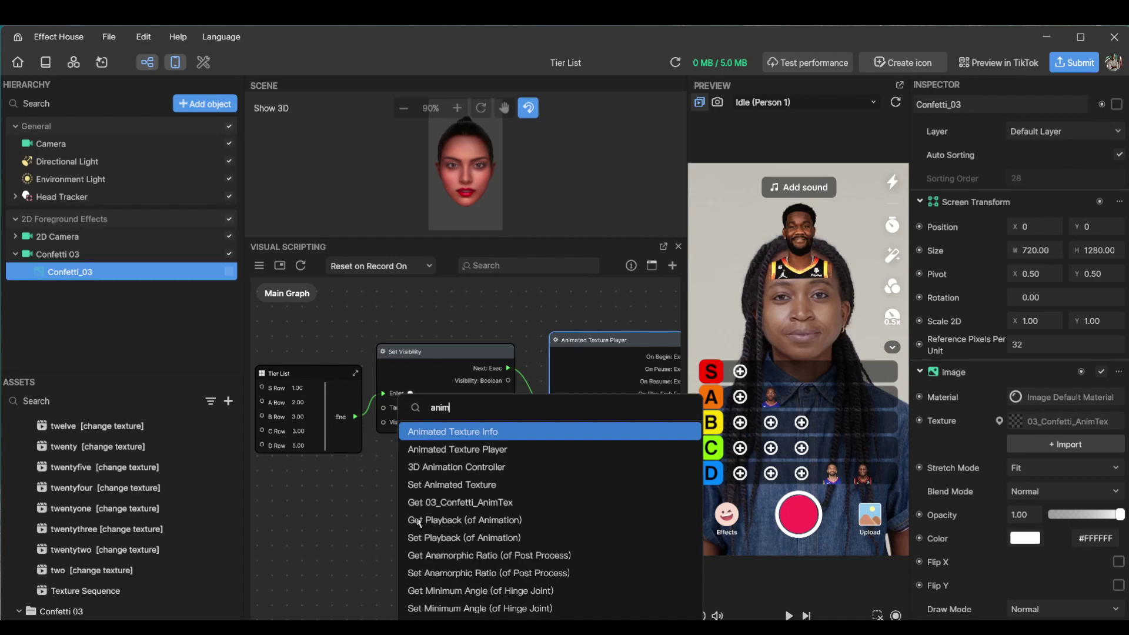
key(Return)
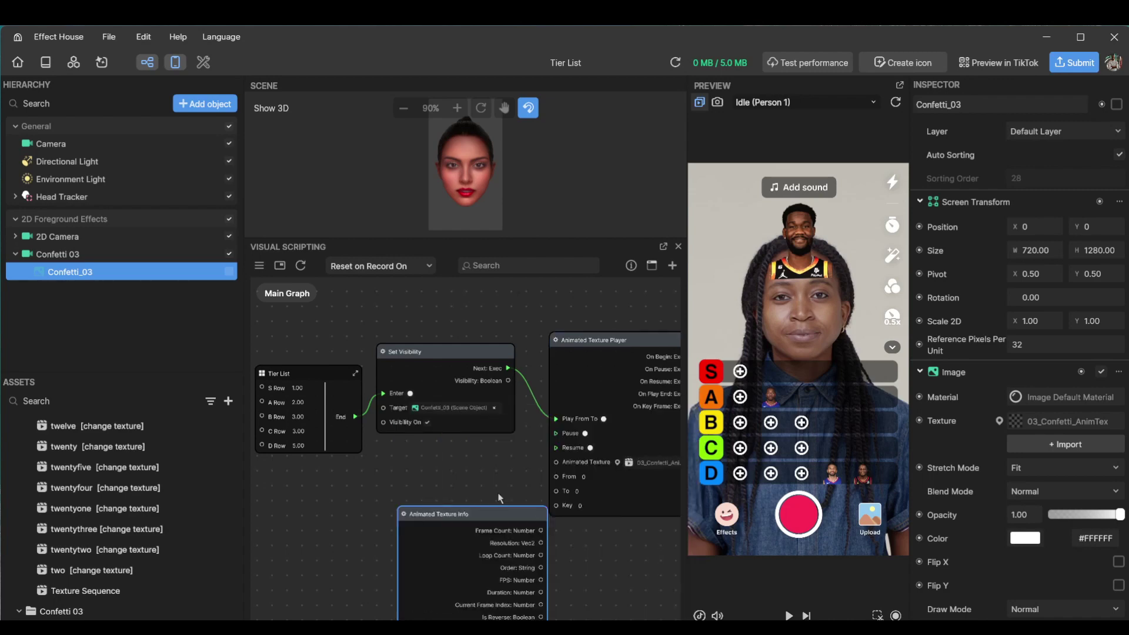
scroll(499, 478, down, 3)
click(468, 547)
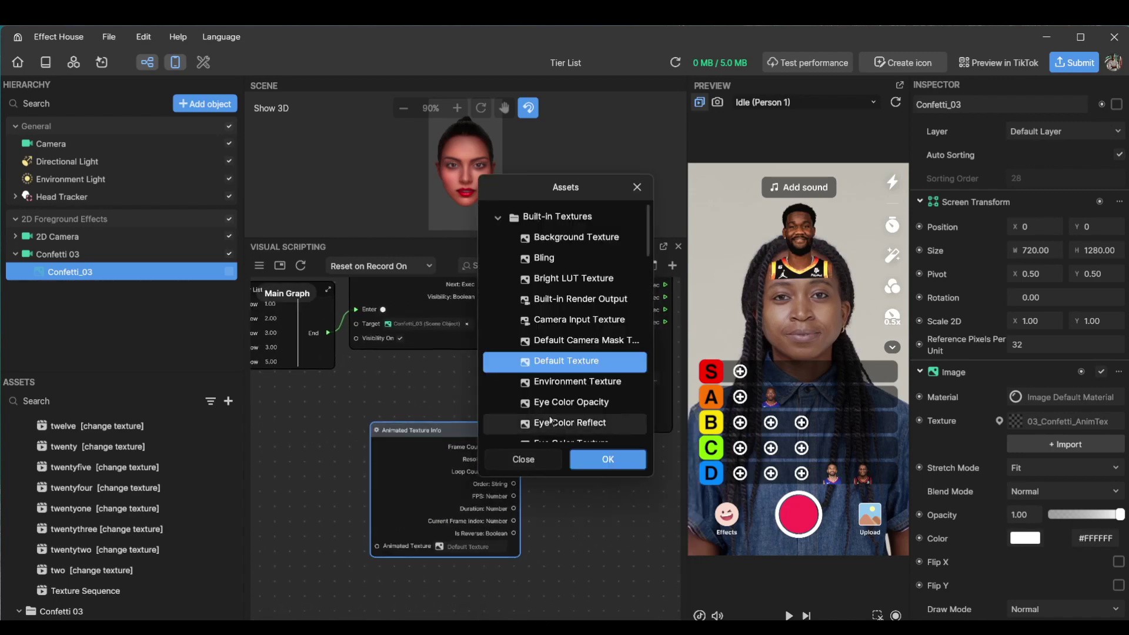
scroll(553, 406, down, 10)
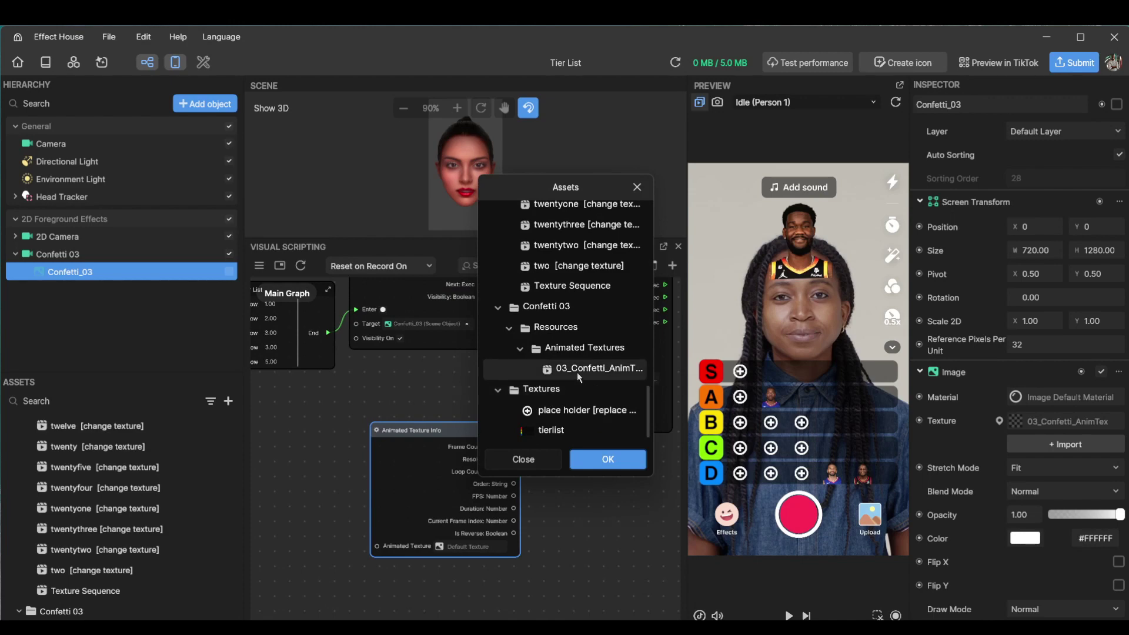
click(577, 372)
click(546, 469)
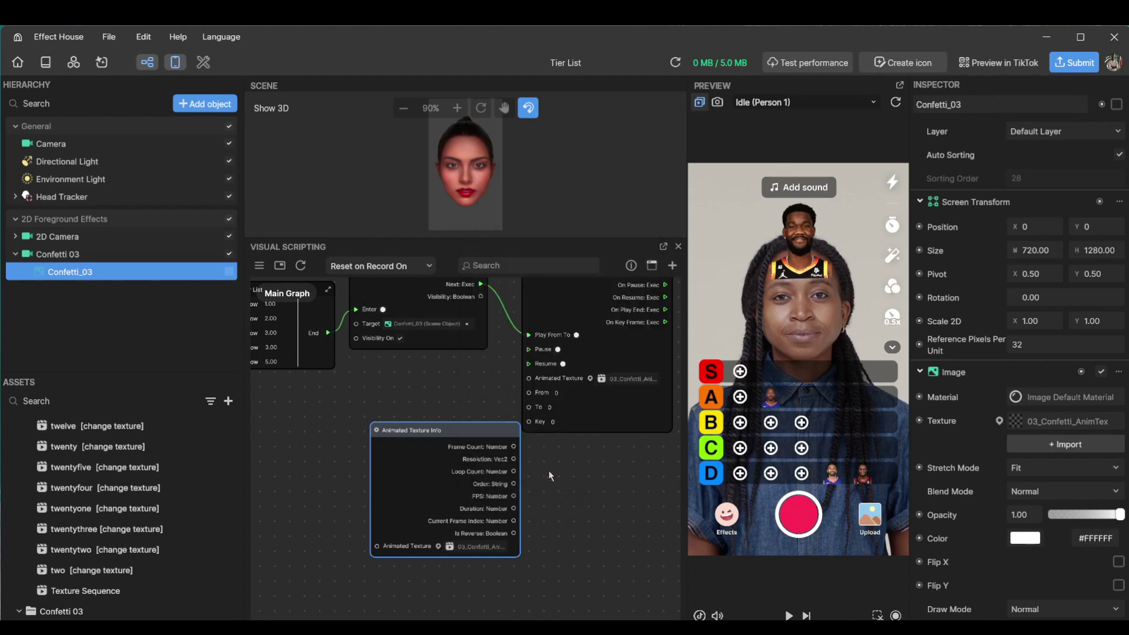
drag(520, 452, 396, 493)
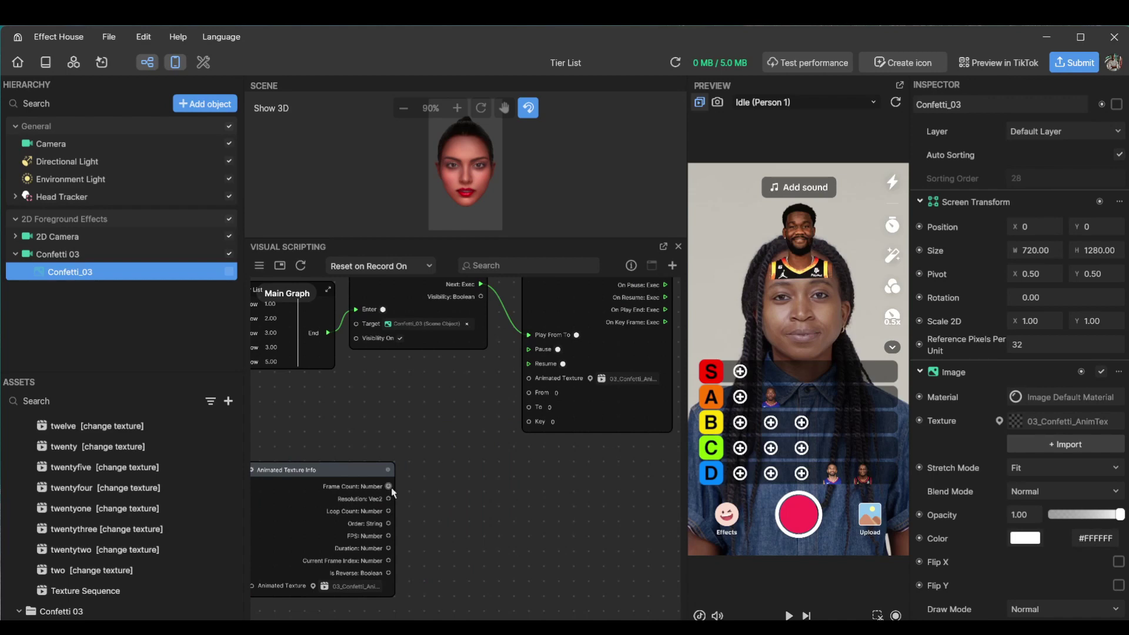
Step: Feed Frame Count into a new Subtract node with B set to 1
drag(389, 487, 445, 481)
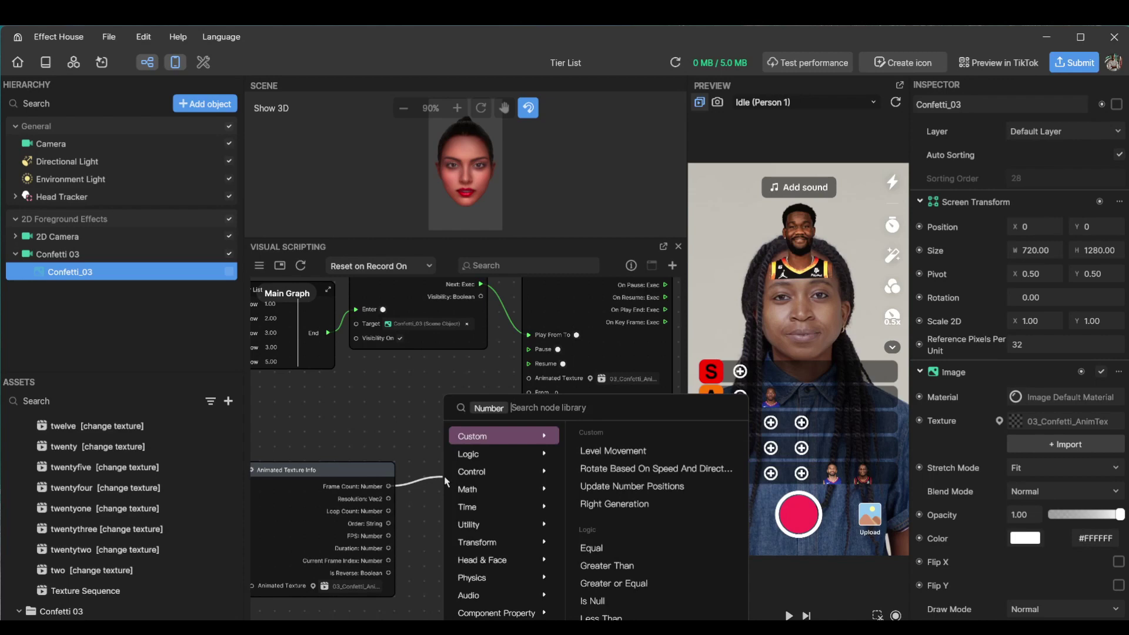
text(sub)
key(Return)
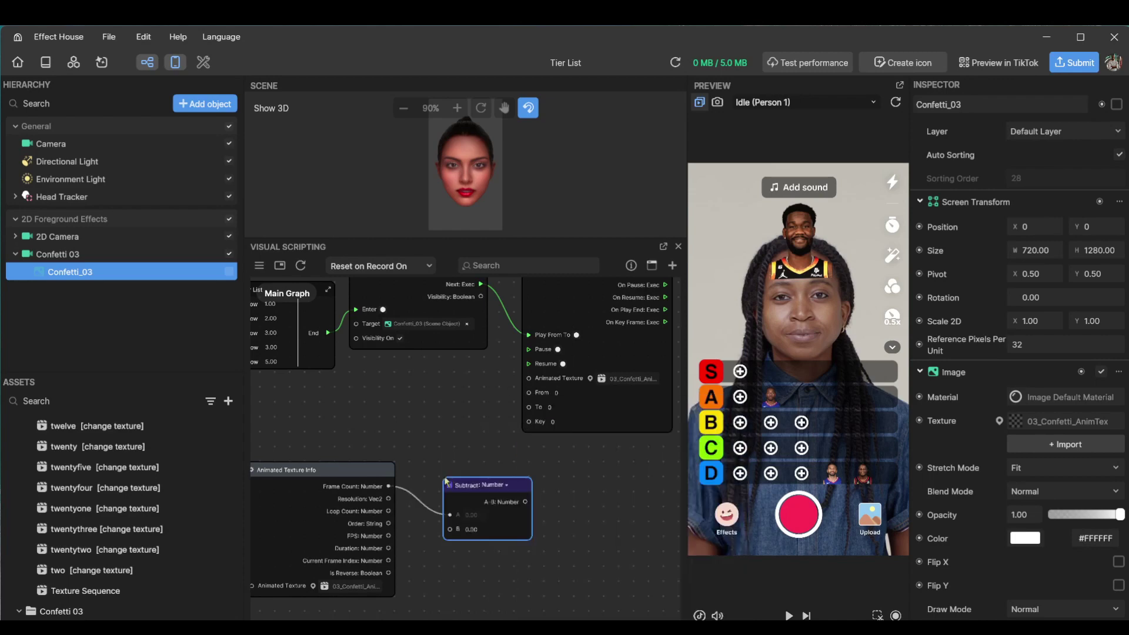
click(472, 529)
text(1)
click(580, 531)
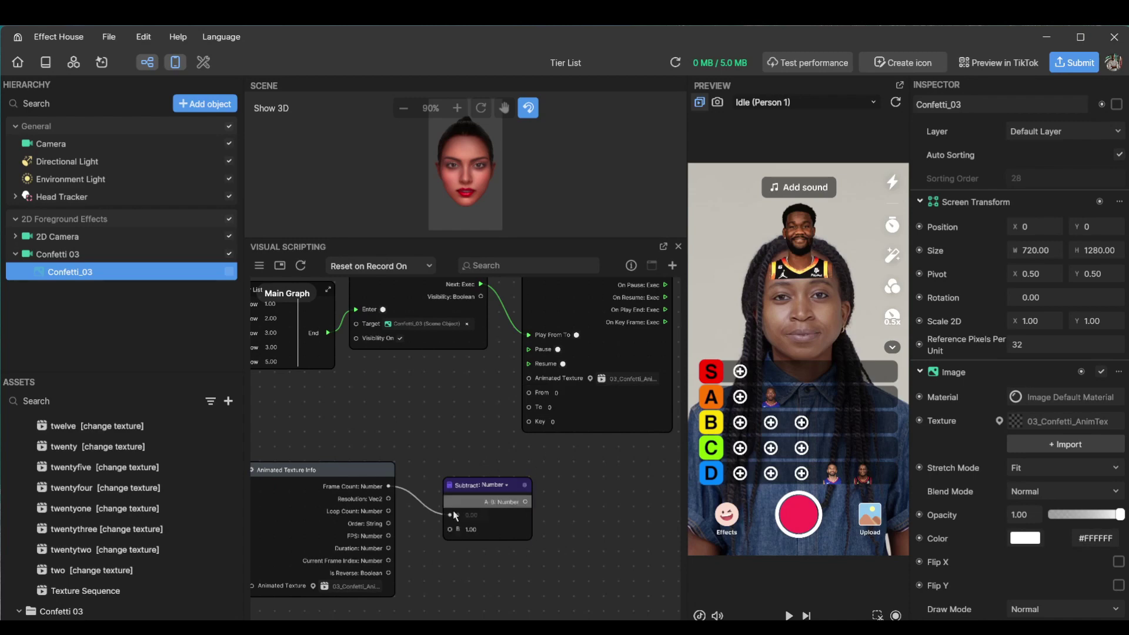
Step: Connect the Subtract result to the Animated Texture Player's To input
drag(527, 502, 530, 407)
scroll(586, 484, down, 3)
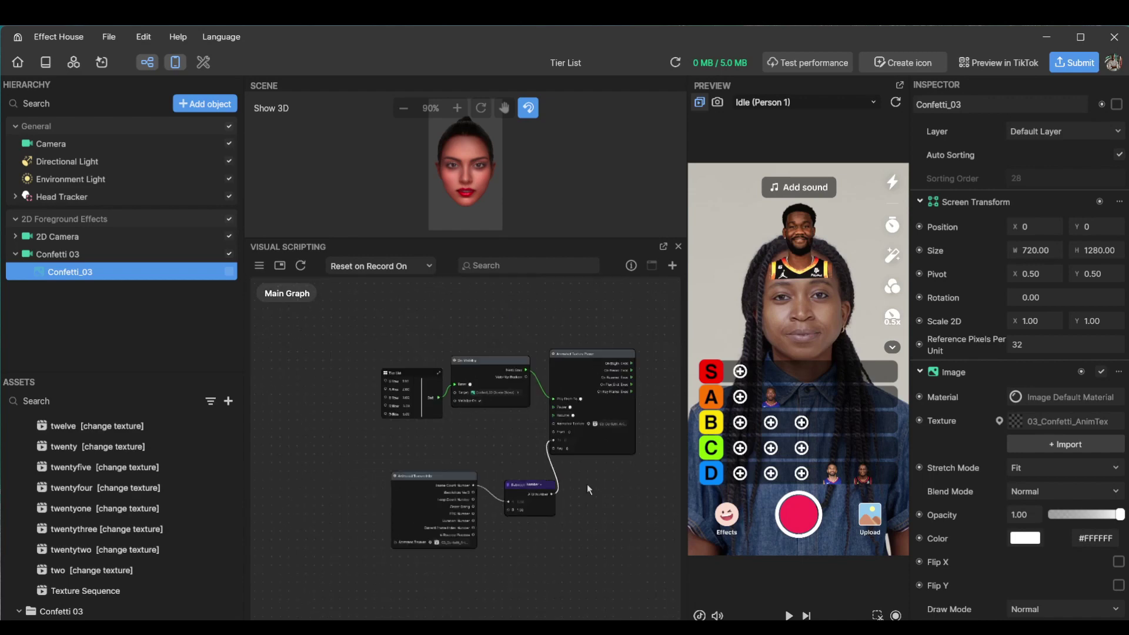
scroll(552, 485, up, 2)
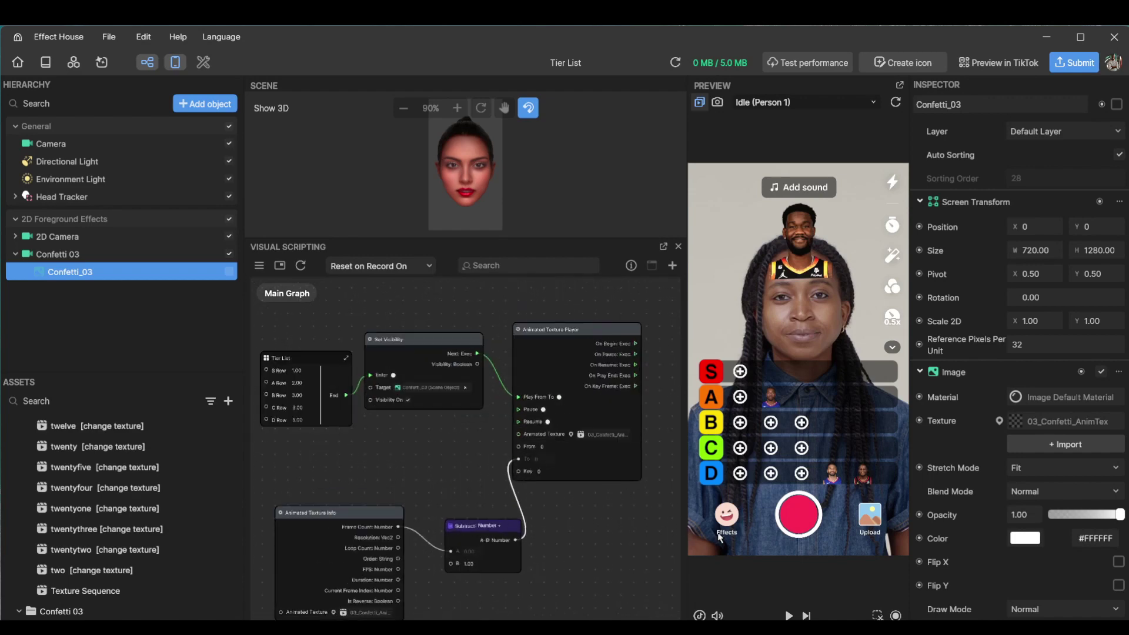
scroll(297, 404, up, 3)
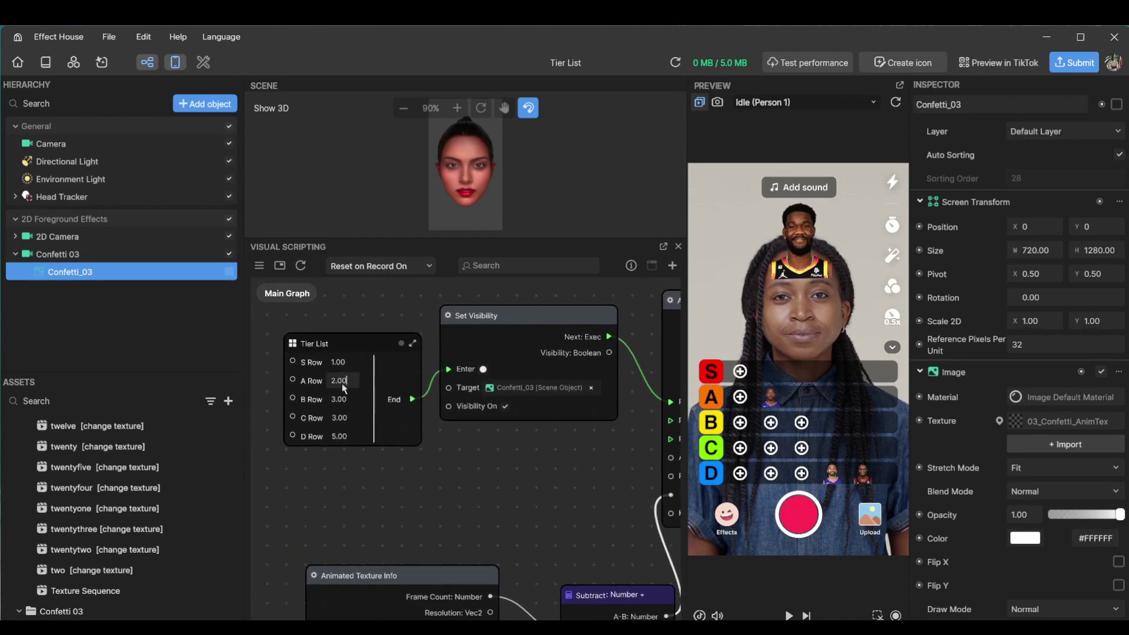
Step: Set the B and D tier row values to 1 and restart the preview
click(343, 433)
text(1)
click(376, 474)
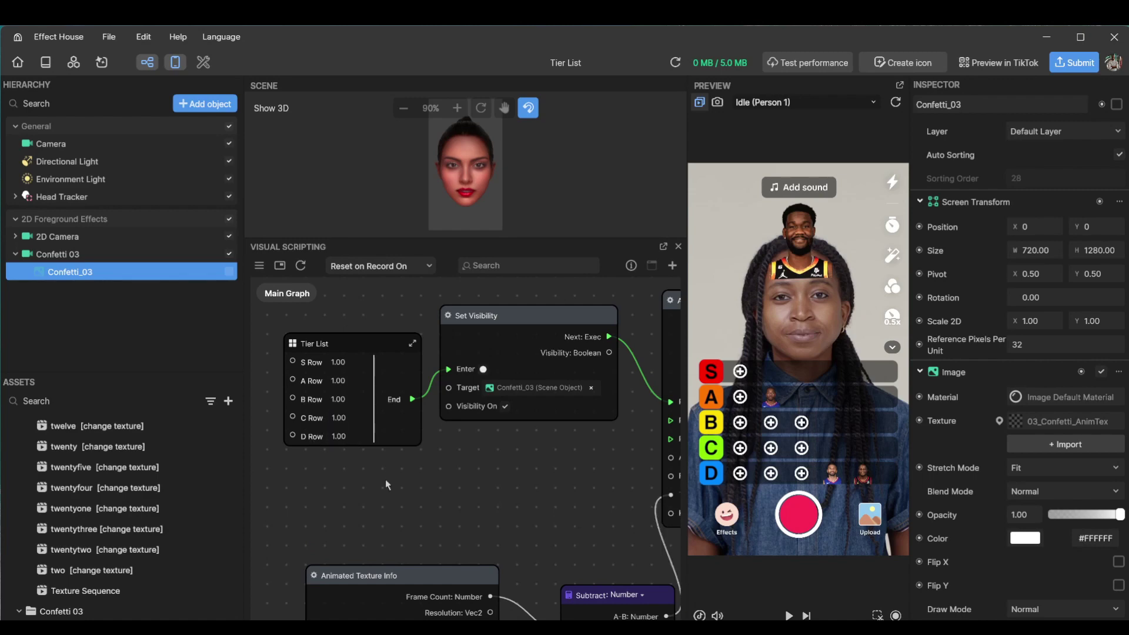
click(788, 616)
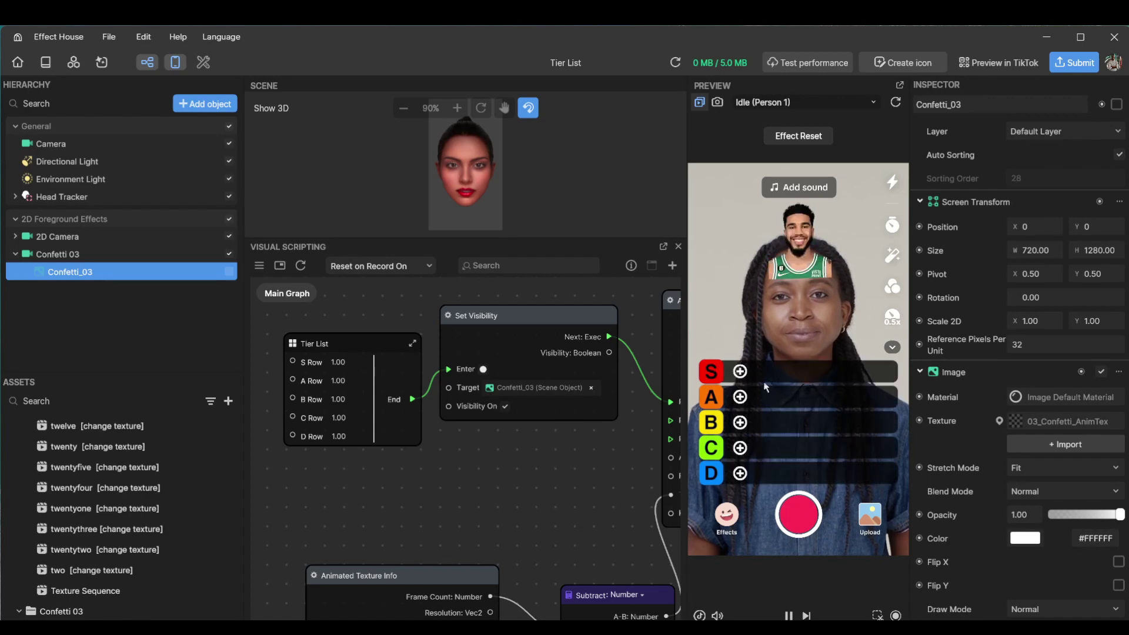
Step: Place player images in the C, A, D and B rows to complete the list and trigger confetti
click(740, 449)
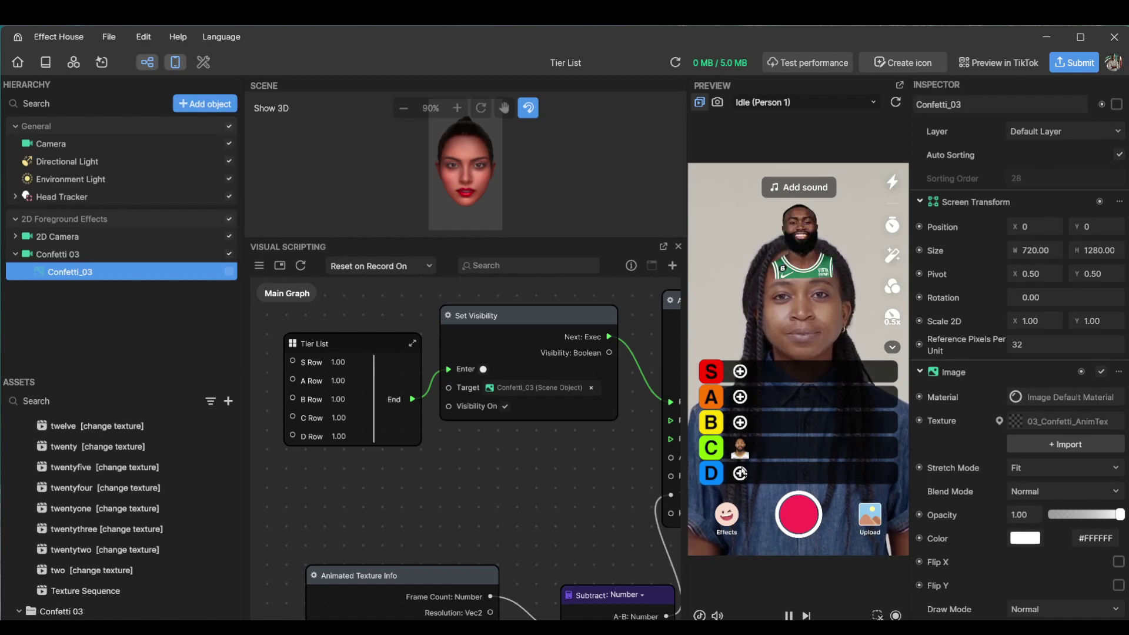
click(741, 398)
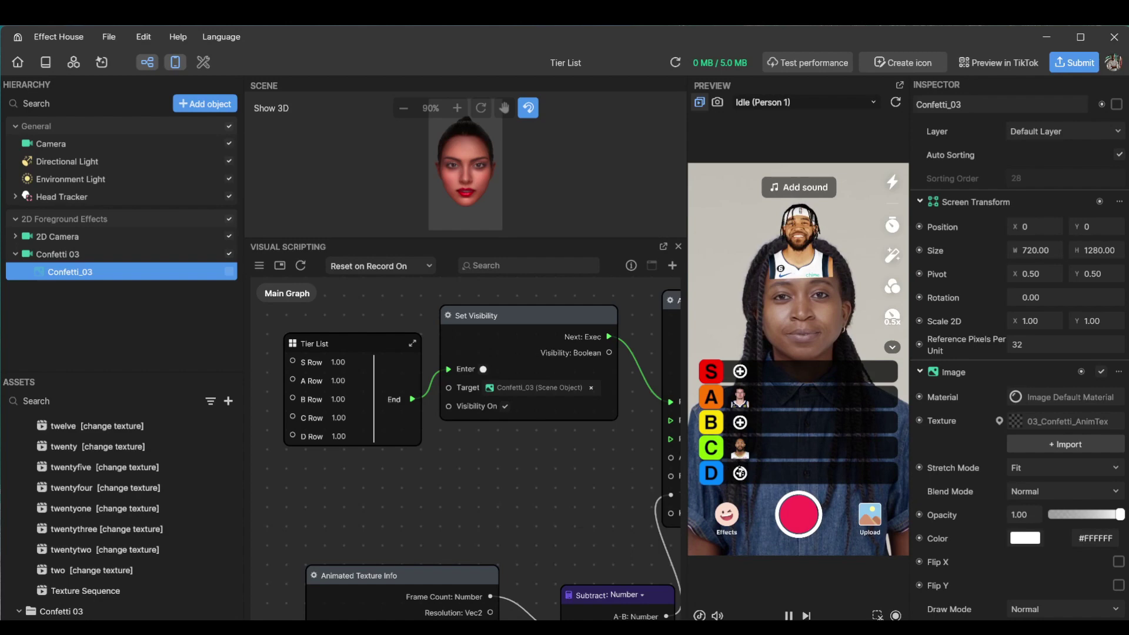
click(740, 473)
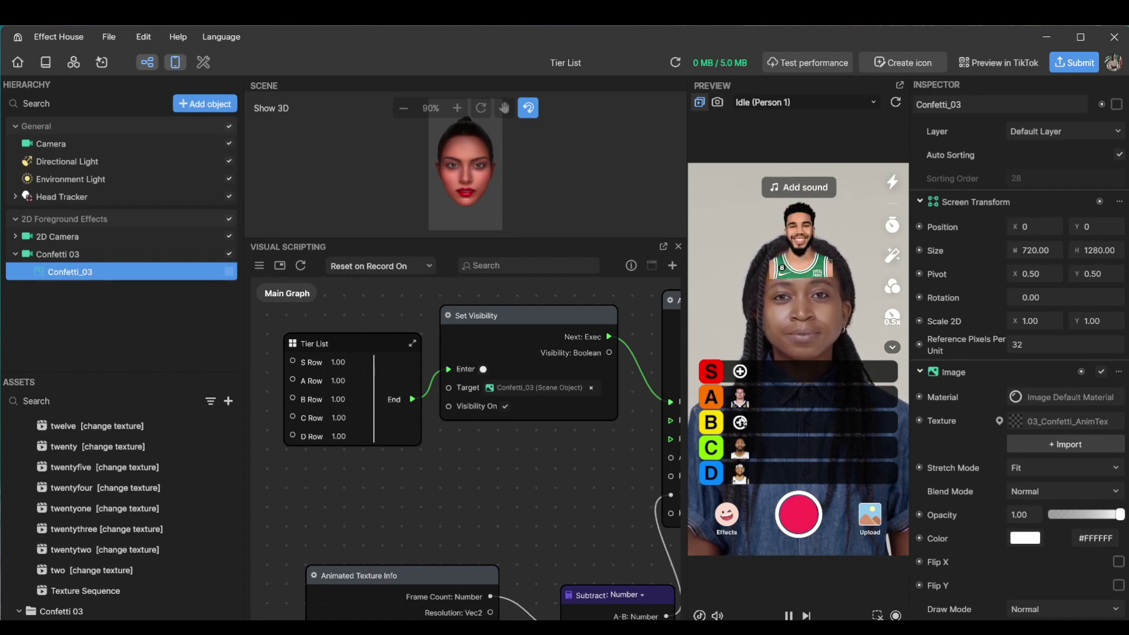
click(741, 422)
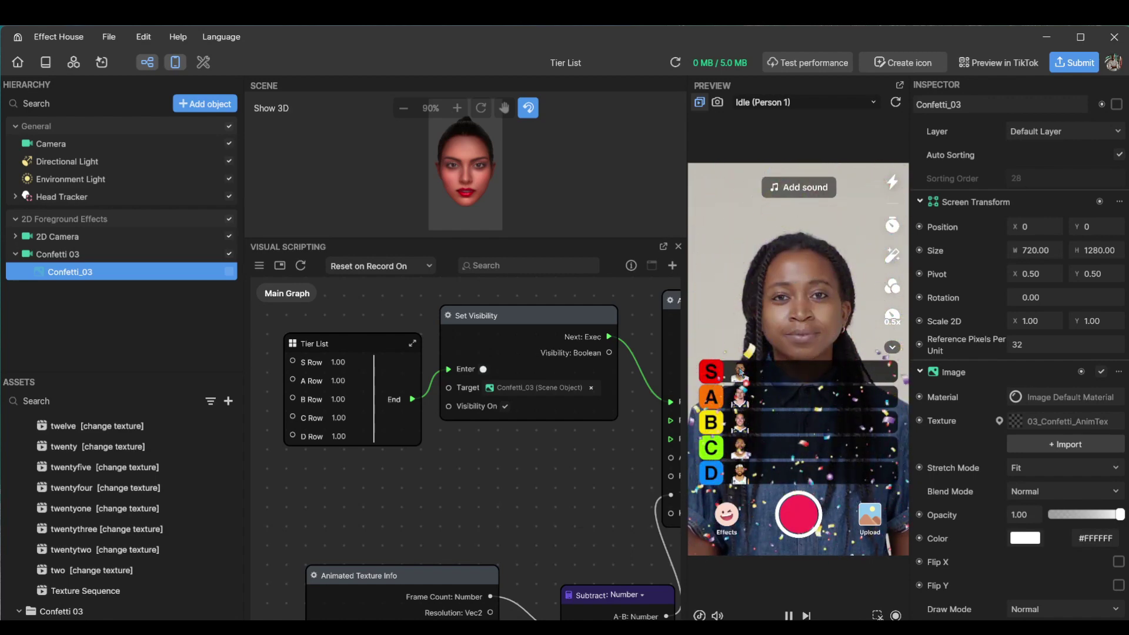
Step: Nudge the Set Visibility node down-right and the Tier List node up to align them
scroll(536, 492, down, 5)
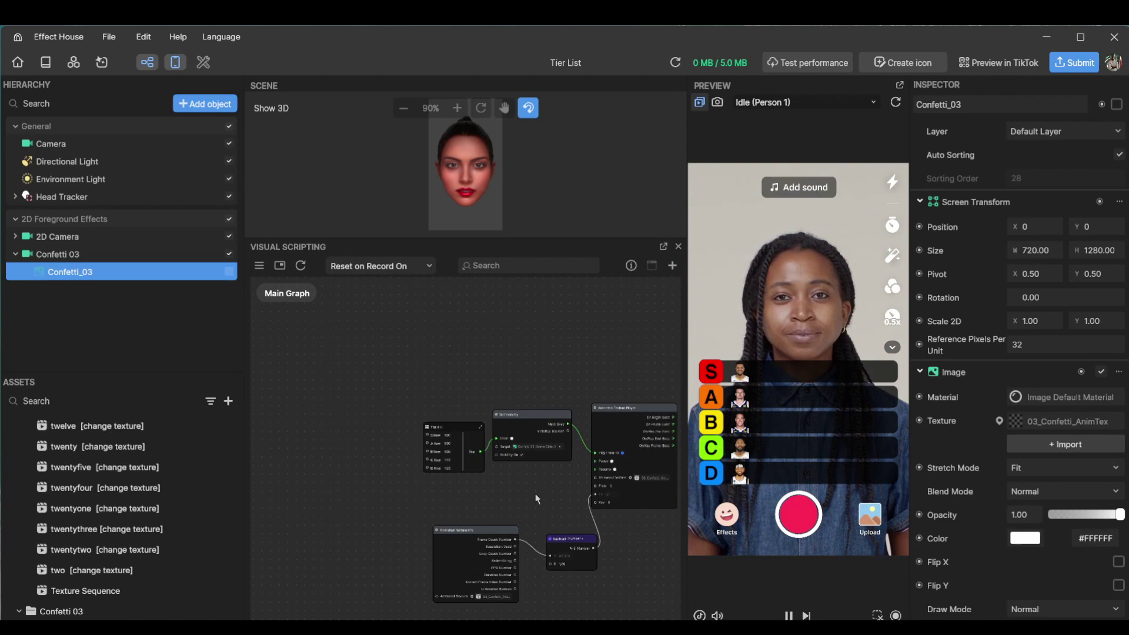
scroll(474, 481, up, 5)
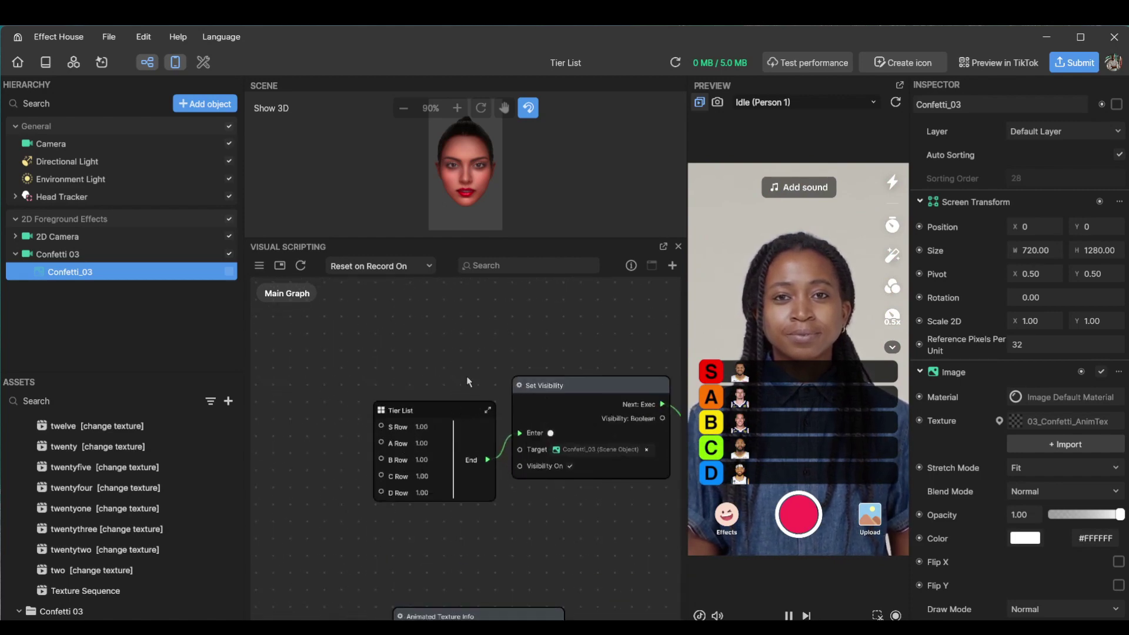
drag(552, 390, 564, 400)
click(550, 360)
drag(465, 406, 464, 398)
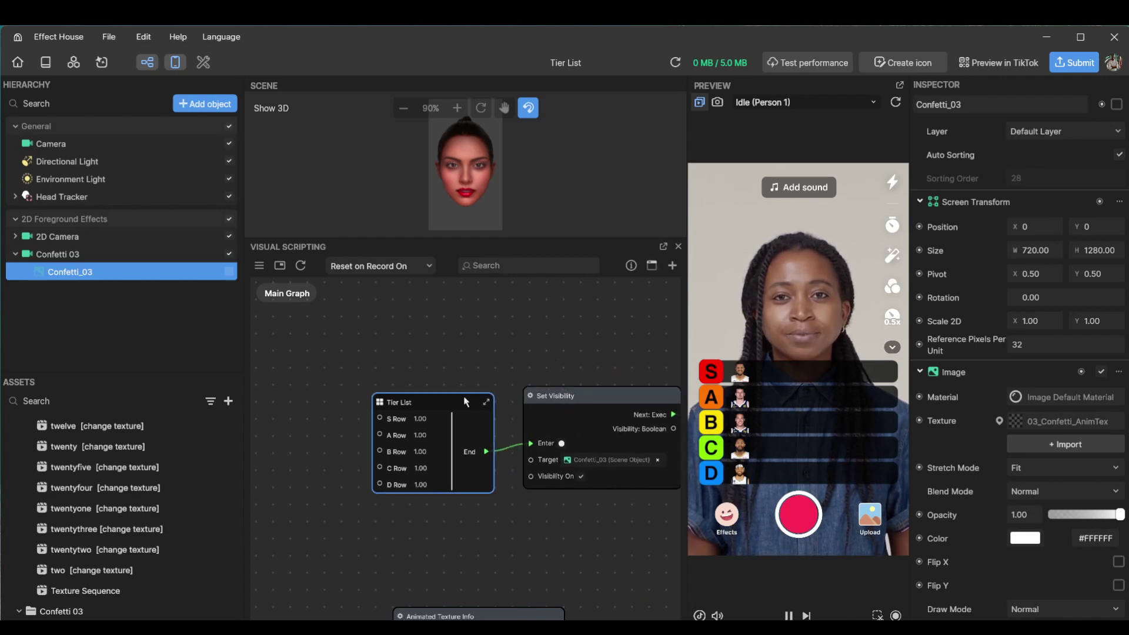
click(482, 364)
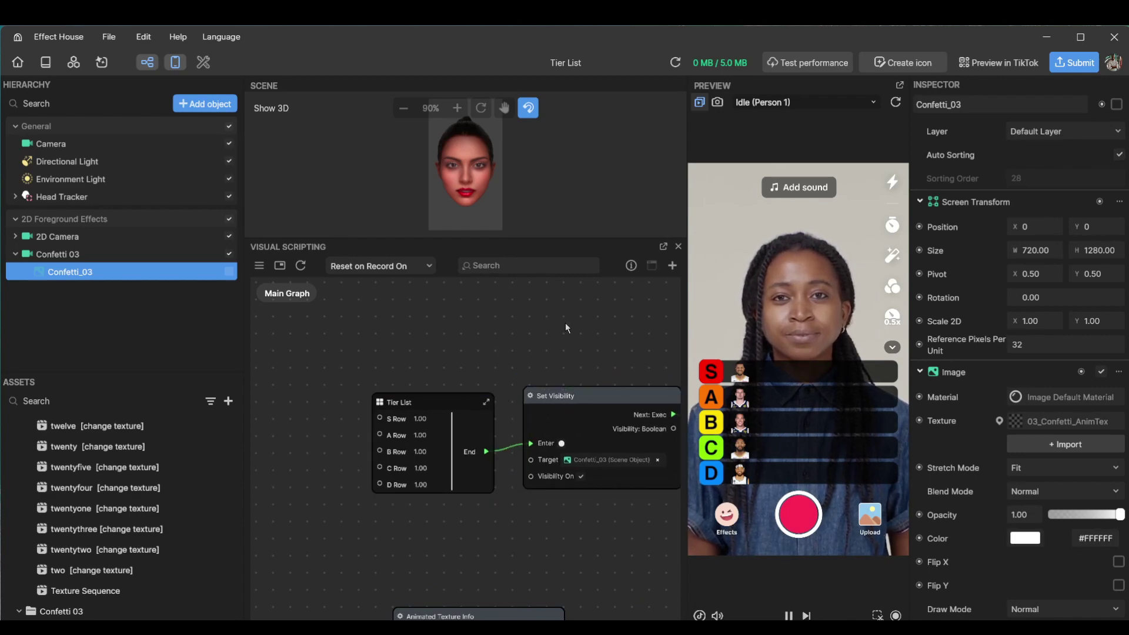
Step: Marquee-select all five graph nodes, then clear the selection
scroll(529, 340, down, 5)
scroll(466, 341, up, 4)
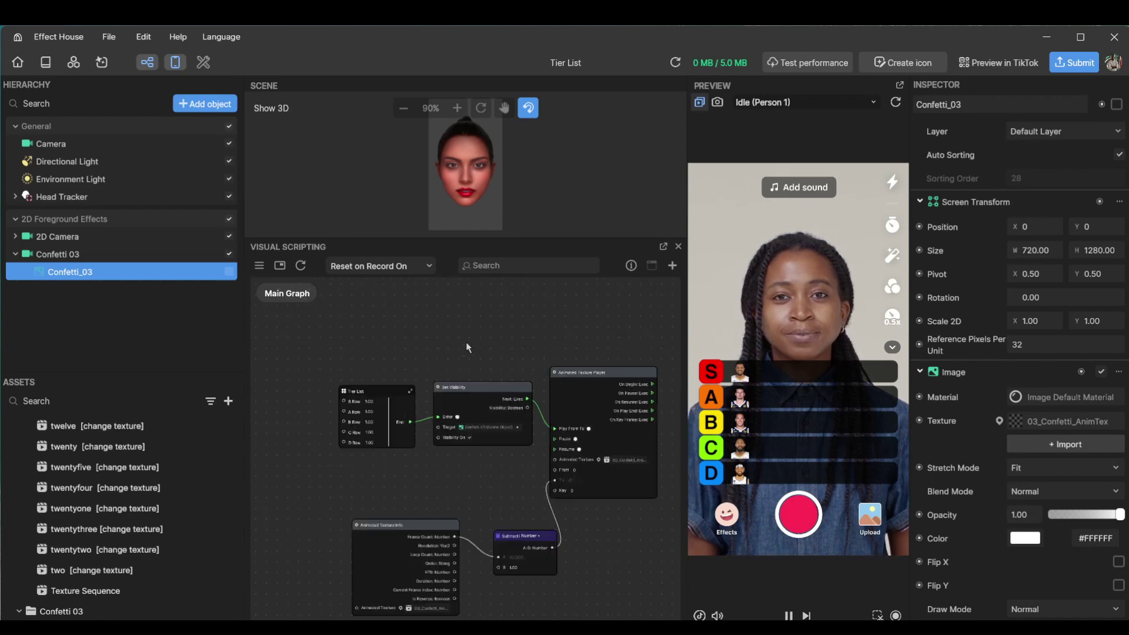
middle_drag(466, 341, 442, 328)
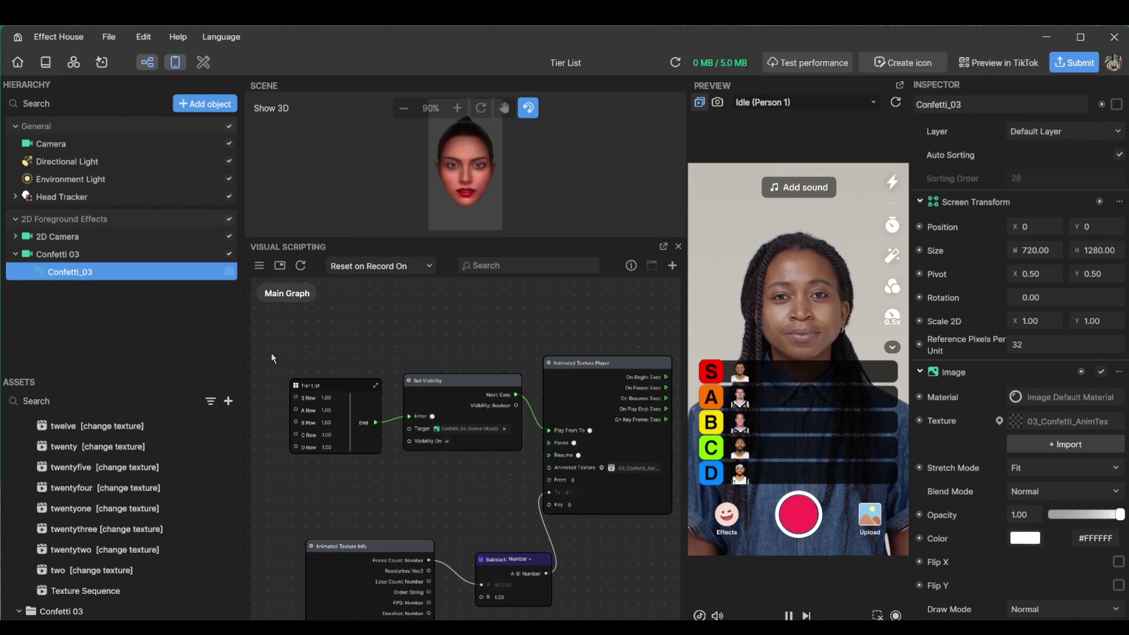
drag(272, 357, 647, 594)
scroll(644, 584, down, 4)
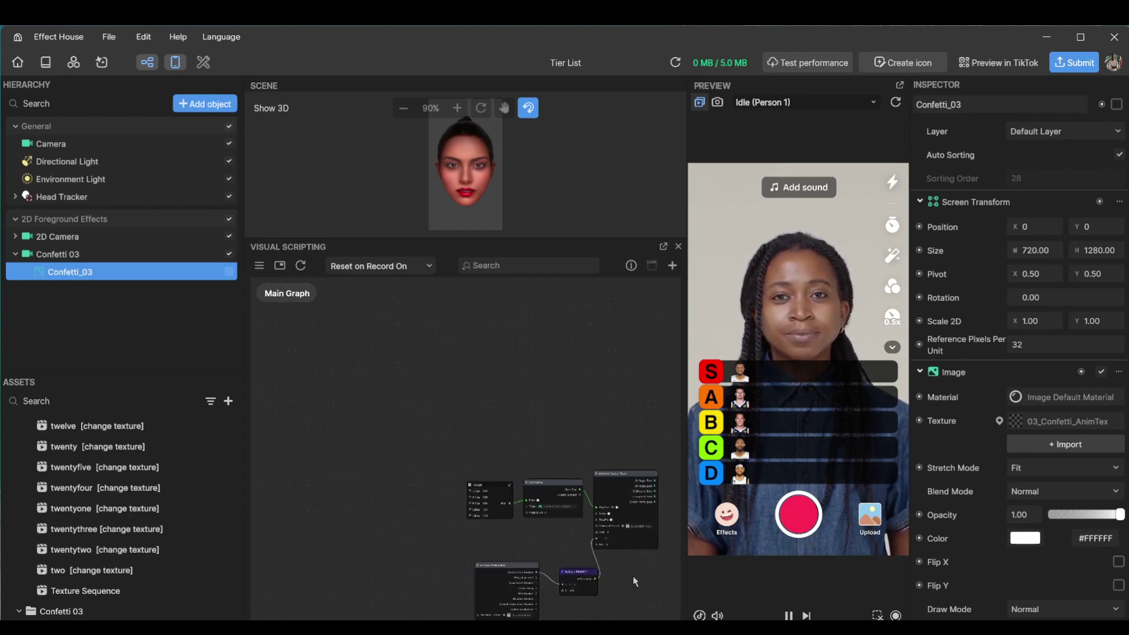
scroll(603, 542, up, 1)
scroll(597, 529, up, 4)
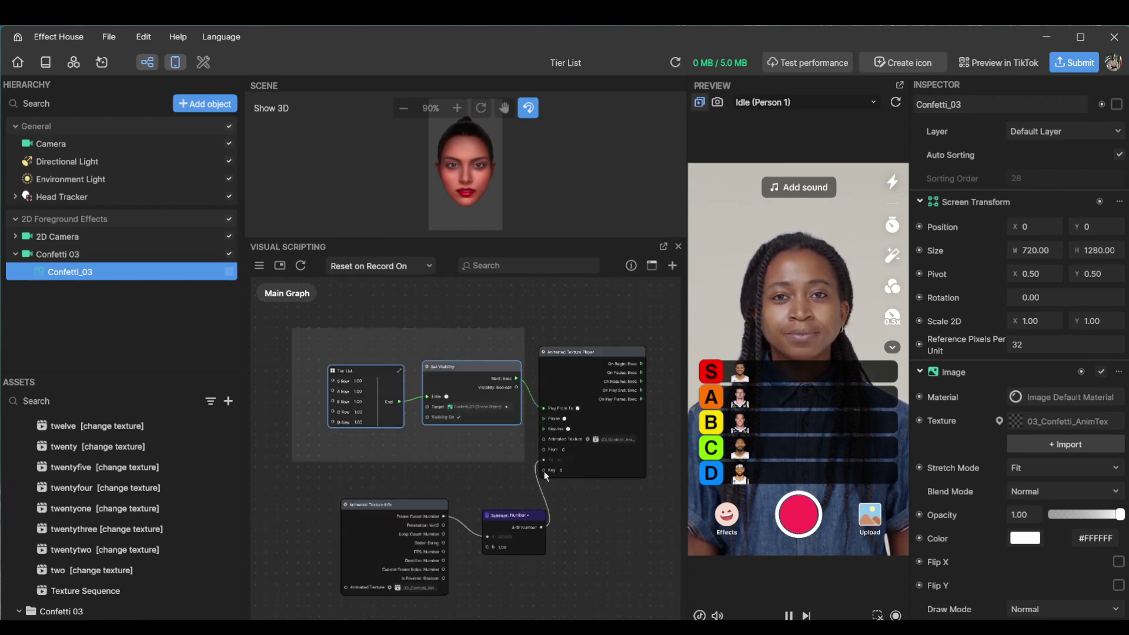
drag(545, 471, 620, 532)
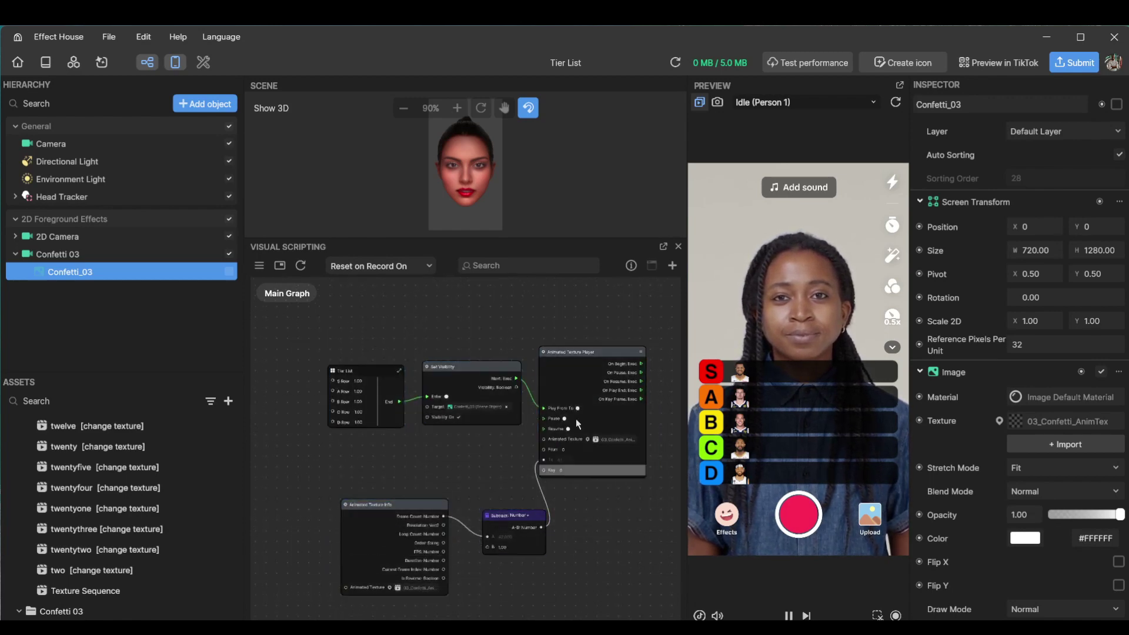